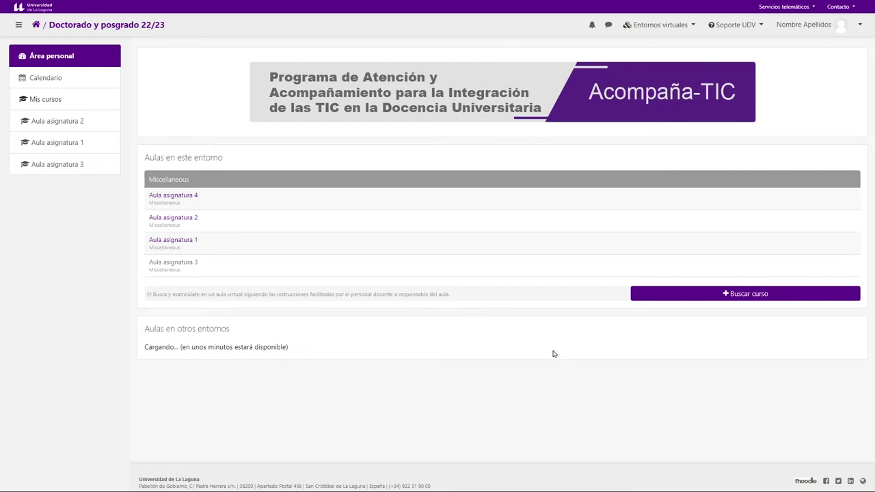
# Open the personal area and review the classroom lists under Aulas en este entorno and Aulas en otros entornos
pyautogui.click(835, 29)
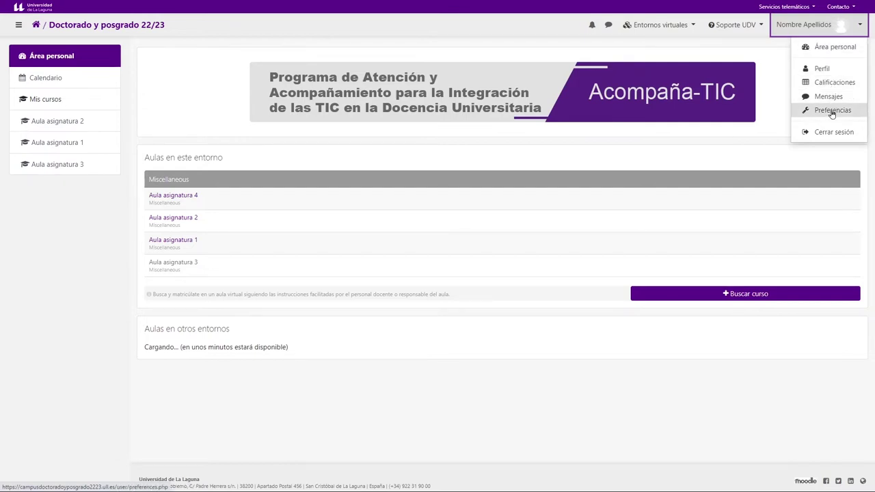
pyautogui.click(838, 48)
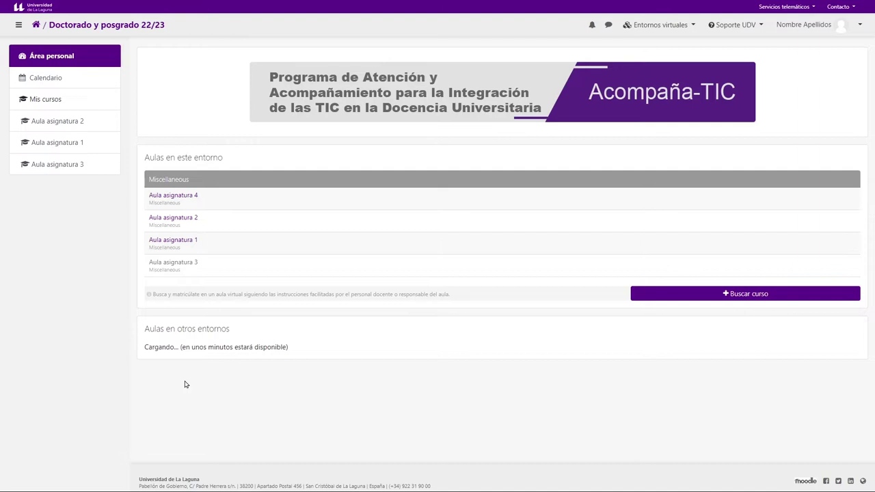
pyautogui.moveTo(165, 25); pyautogui.dragTo(50, 25)
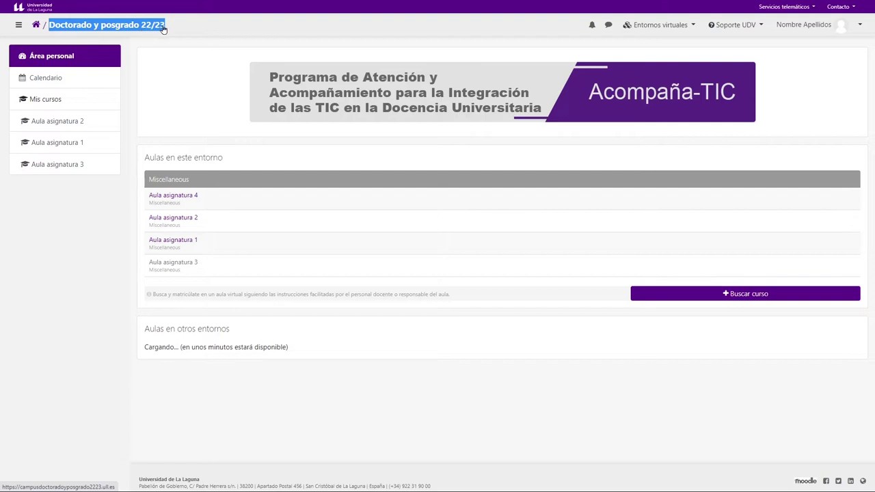
pyautogui.moveTo(145, 157); pyautogui.dragTo(206, 263)
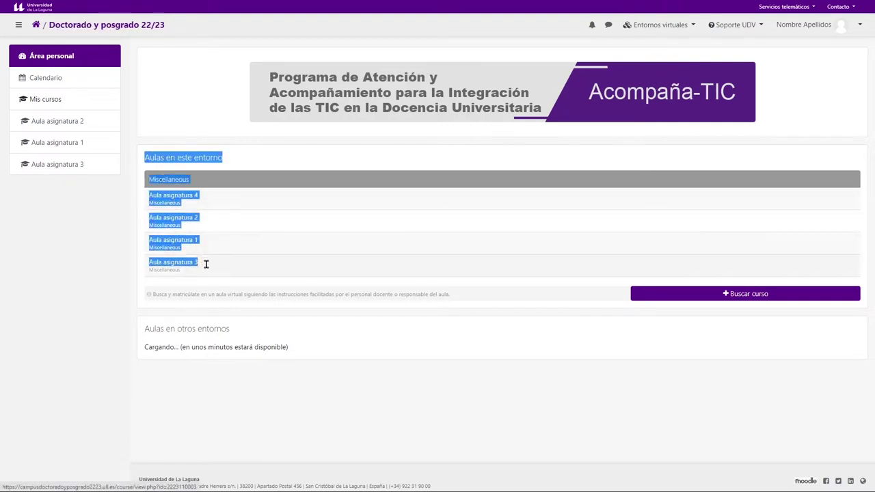
pyautogui.click(343, 323)
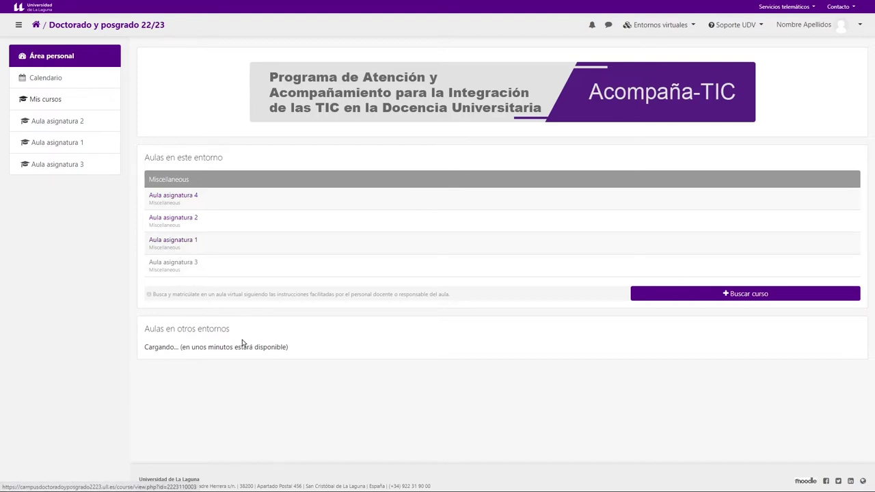
pyautogui.moveTo(236, 330); pyautogui.dragTo(158, 329)
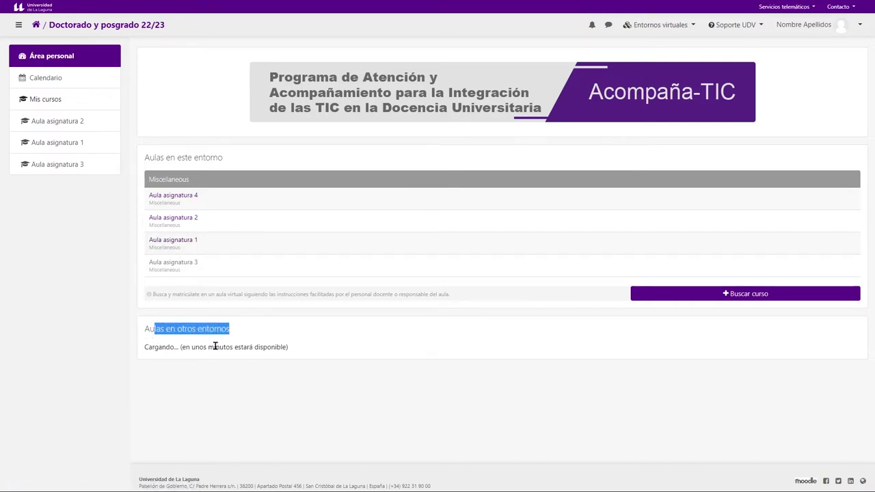
# Open the user profile and review the e-mail, country and city under Detalles de usuario
pyautogui.click(821, 29)
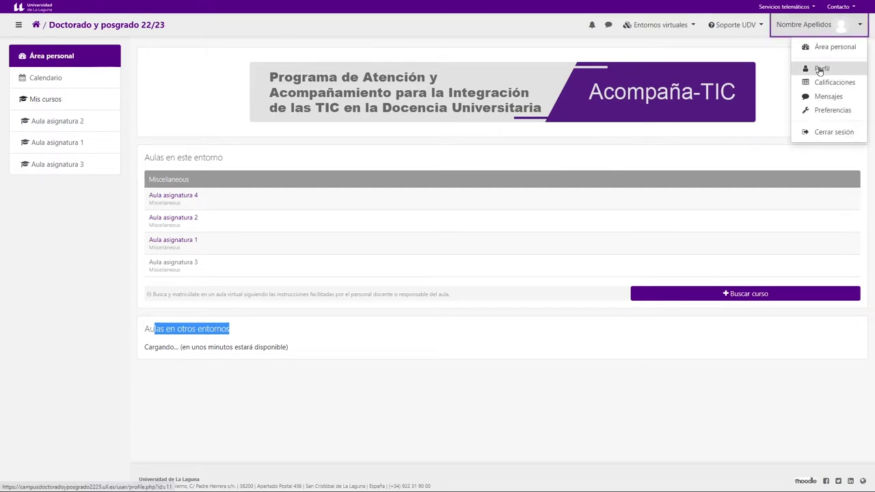
pyautogui.click(819, 70)
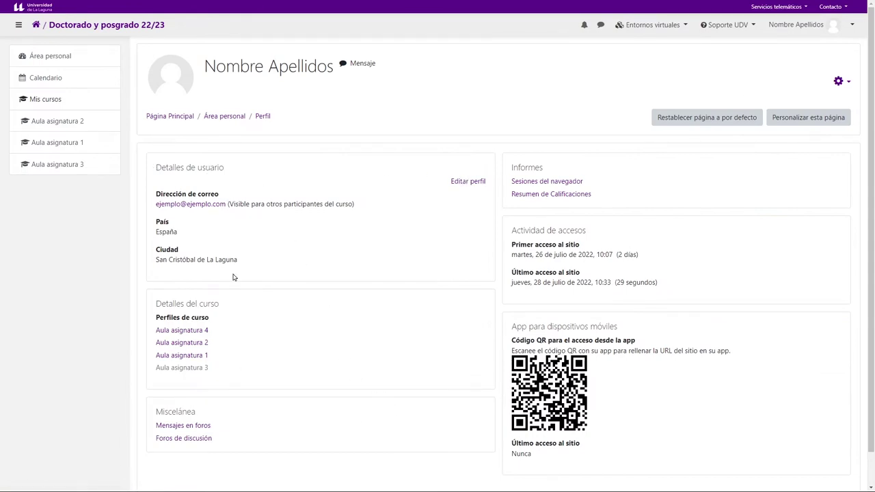
pyautogui.moveTo(226, 260); pyautogui.dragTo(202, 204)
pyautogui.click(450, 244)
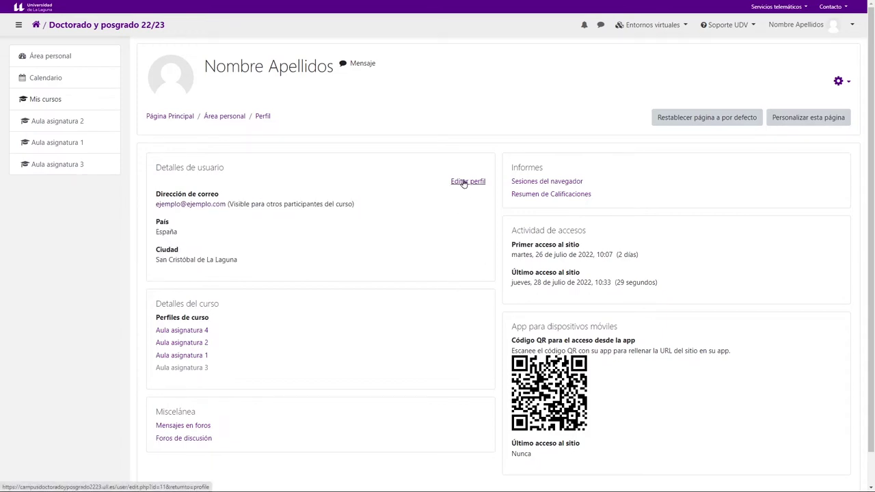
# Examine the profile's course list and the links to forum messages and discussion forums
pyautogui.scroll(-1, 273, 238)
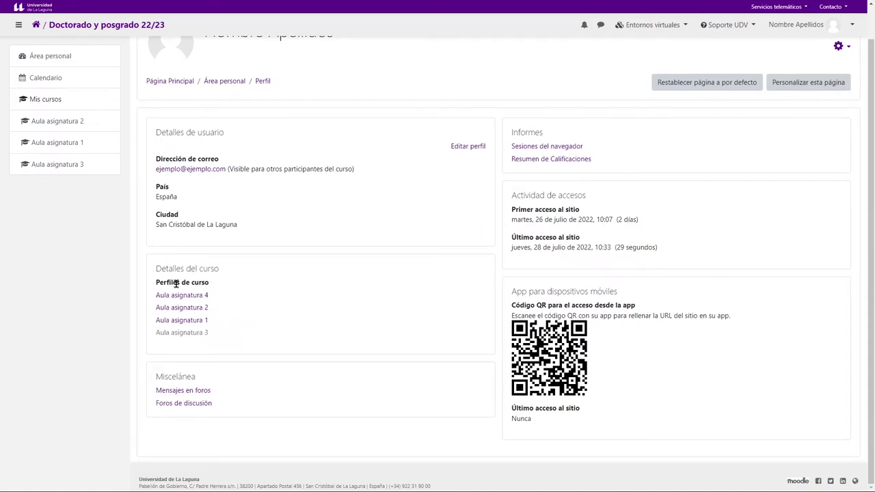
pyautogui.moveTo(221, 339); pyautogui.dragTo(156, 298)
pyautogui.click(272, 304)
pyautogui.moveTo(218, 409); pyautogui.dragTo(153, 411)
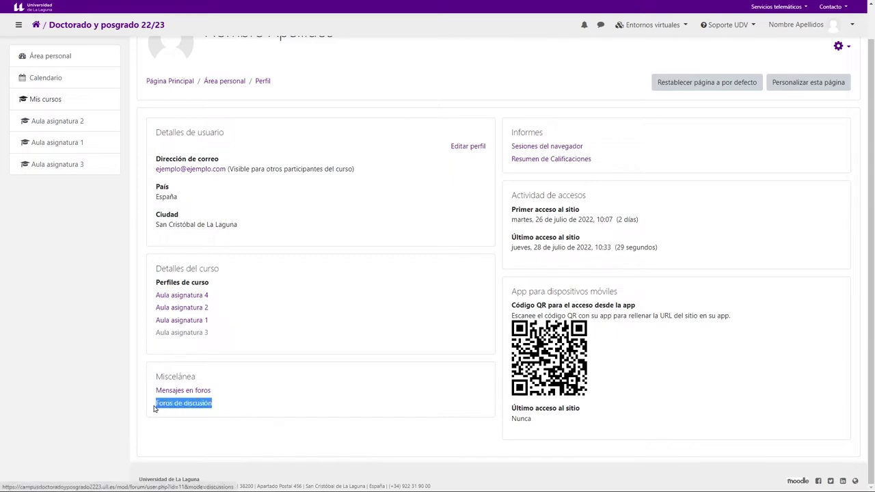
pyautogui.click(226, 395)
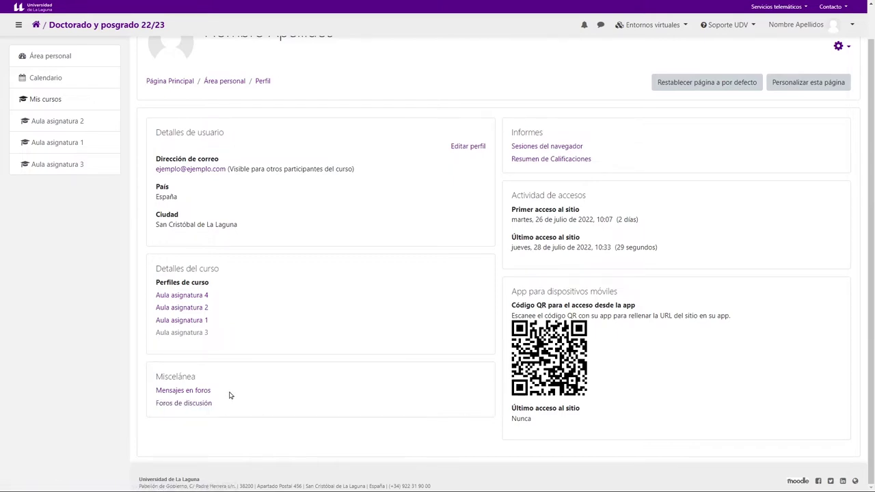
pyautogui.moveTo(224, 395); pyautogui.dragTo(157, 391)
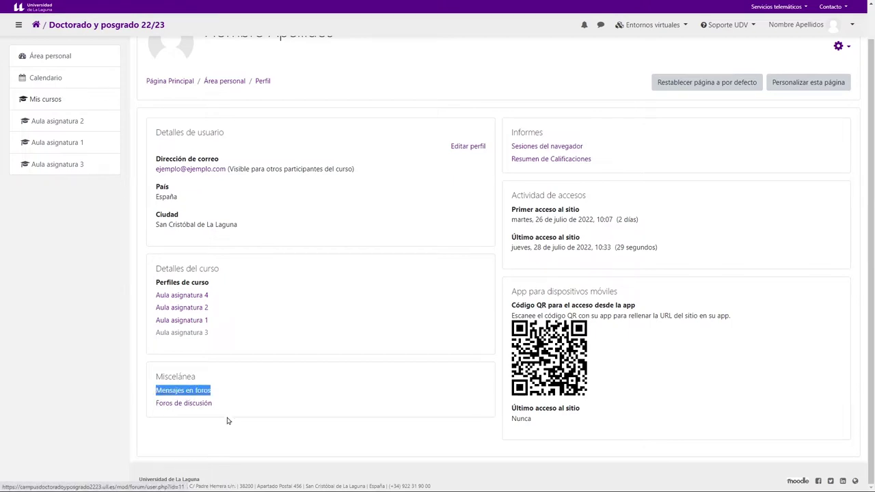
pyautogui.moveTo(247, 343); pyautogui.dragTo(156, 296)
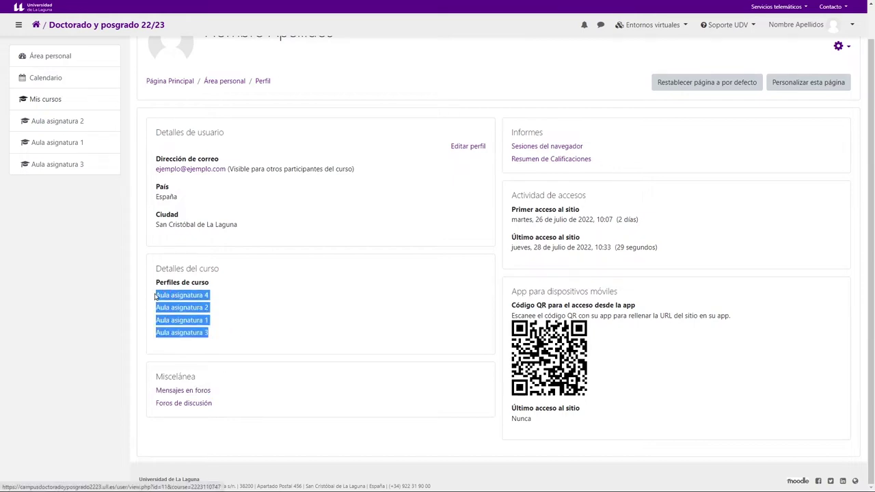
pyautogui.click(313, 325)
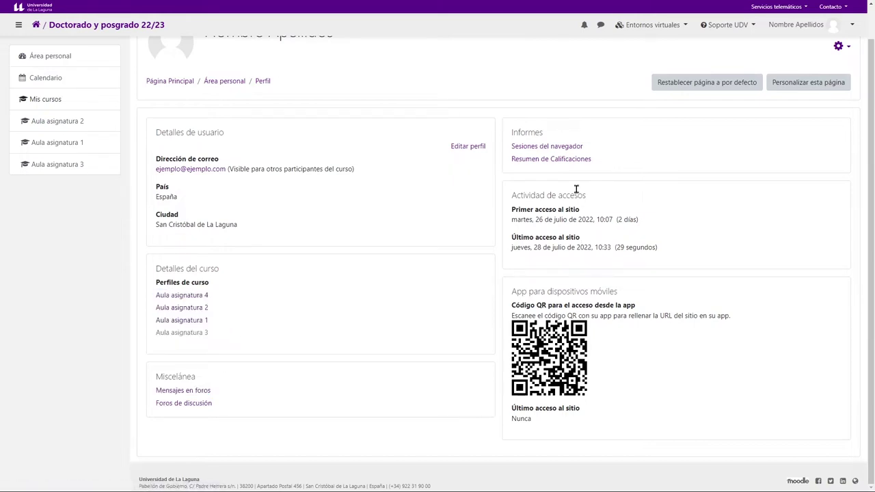
# Open the Sesiones del navegador report and review the active session's login, last access and IP address columns
pyautogui.click(527, 147)
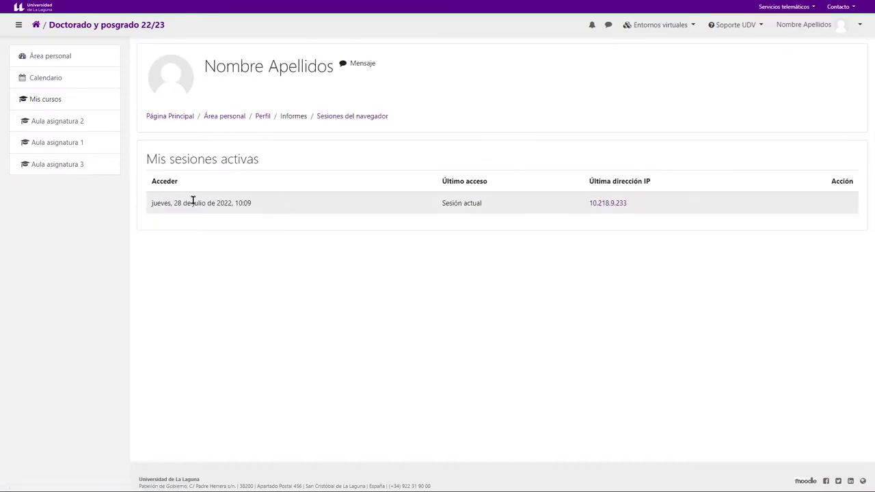
pyautogui.moveTo(161, 203); pyautogui.dragTo(487, 206)
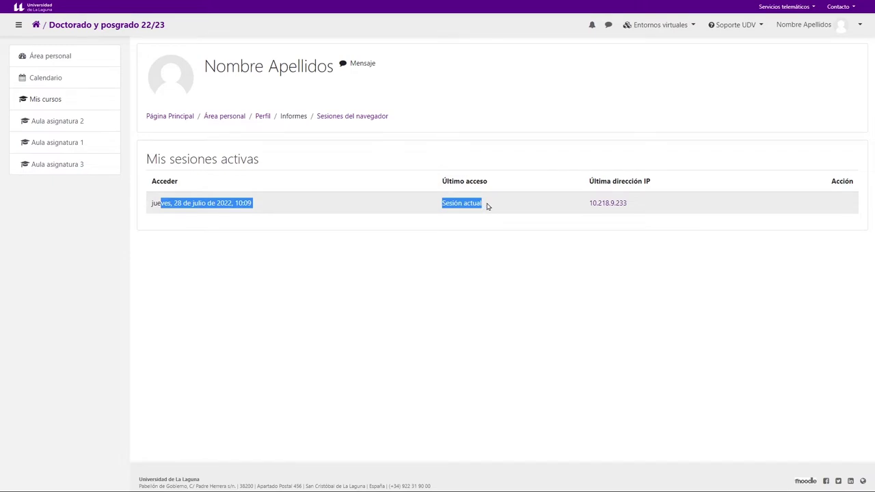
pyautogui.moveTo(592, 207); pyautogui.dragTo(693, 207)
pyautogui.click(654, 234)
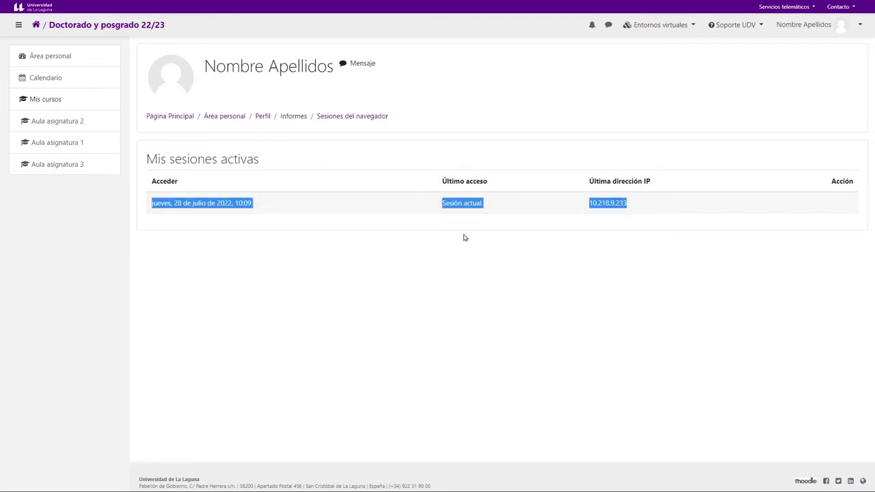
pyautogui.click(384, 222)
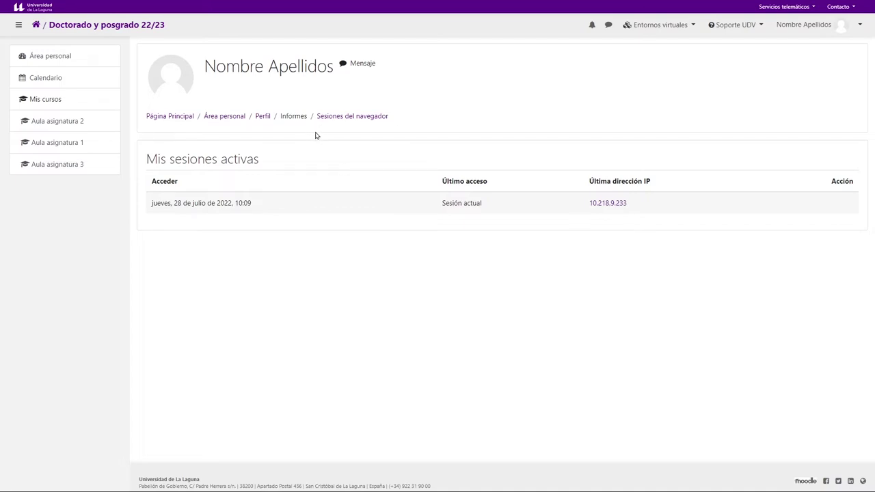
# Return to the profile, open Resumen de Calificaciones and review the courses being taken and taught
pyautogui.click(834, 27)
pyautogui.click(815, 68)
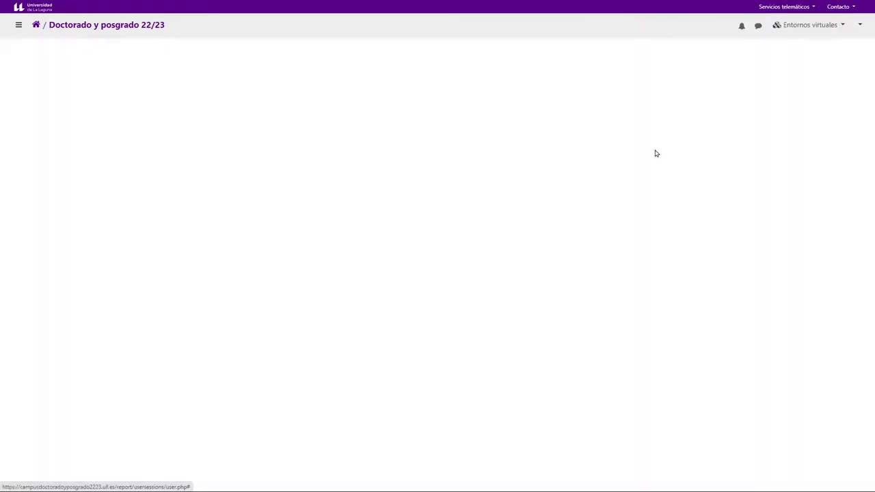
pyautogui.click(521, 196)
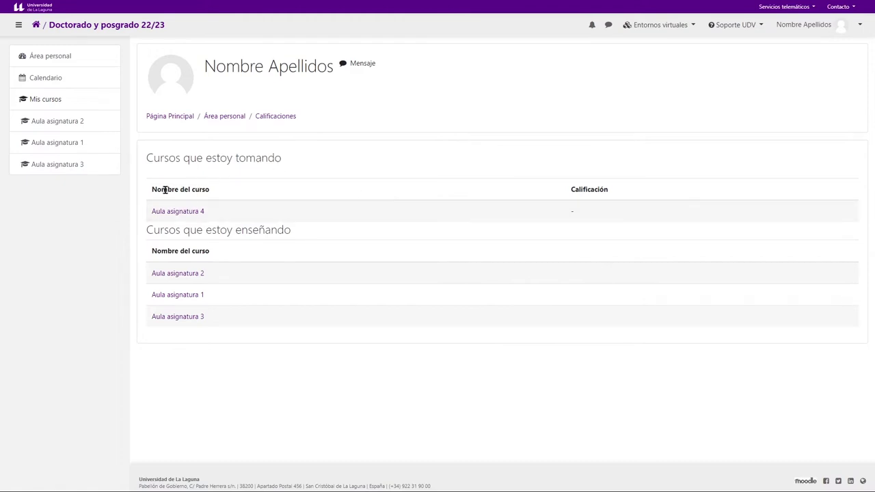
pyautogui.moveTo(184, 154); pyautogui.dragTo(279, 170)
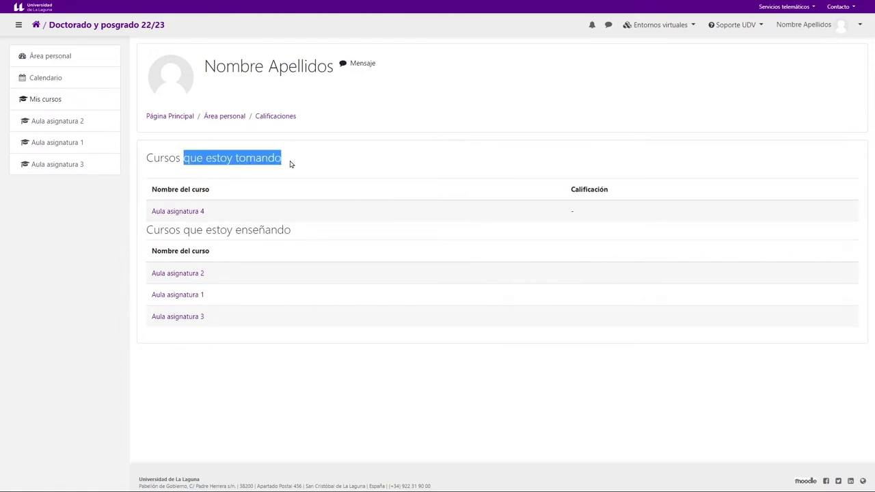
pyautogui.moveTo(146, 231); pyautogui.dragTo(249, 352)
pyautogui.click(279, 328)
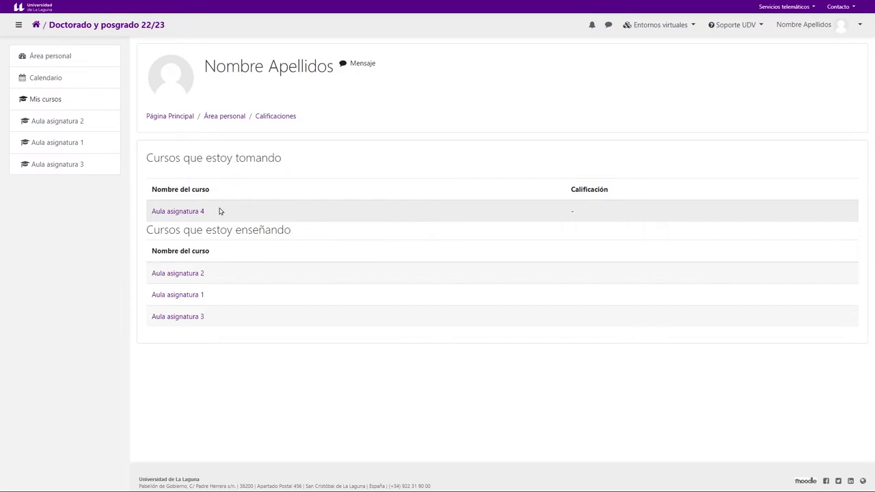
# Examine the Calificación column for Aula asignatura 4 and the course rows in the grade summary
pyautogui.moveTo(593, 183); pyautogui.dragTo(586, 205)
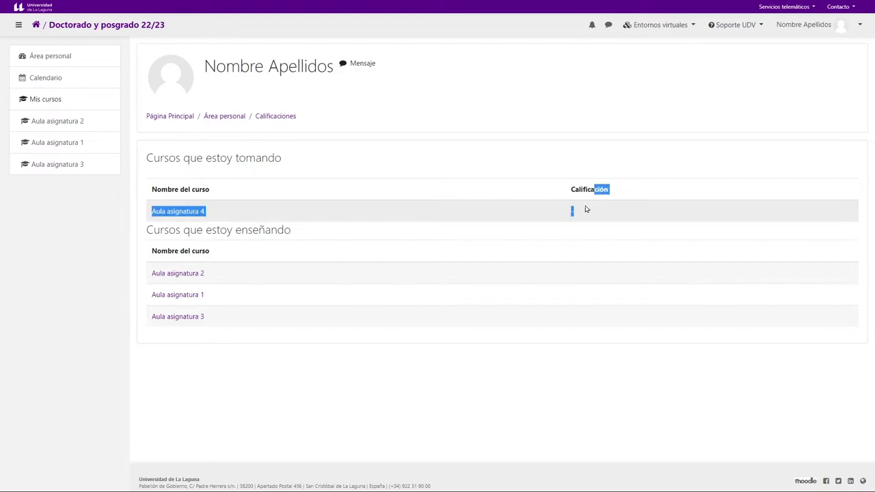
pyautogui.click(584, 212)
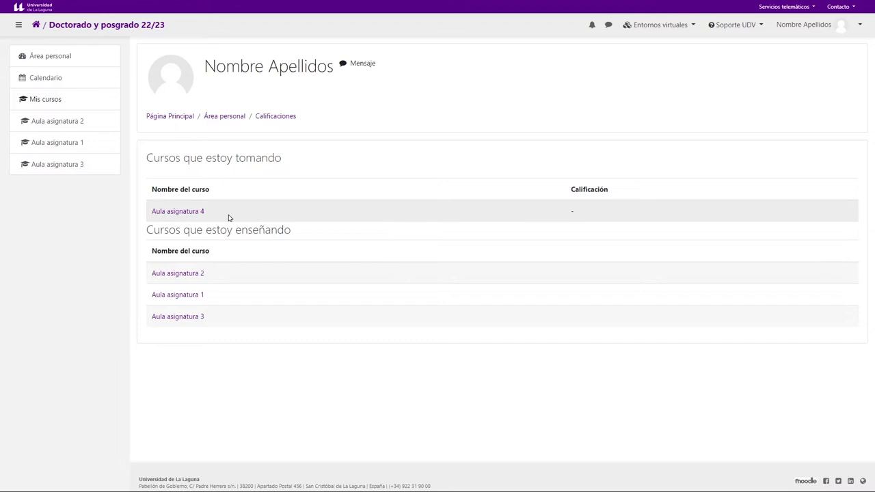
pyautogui.moveTo(229, 218); pyautogui.dragTo(145, 211)
pyautogui.click(267, 196)
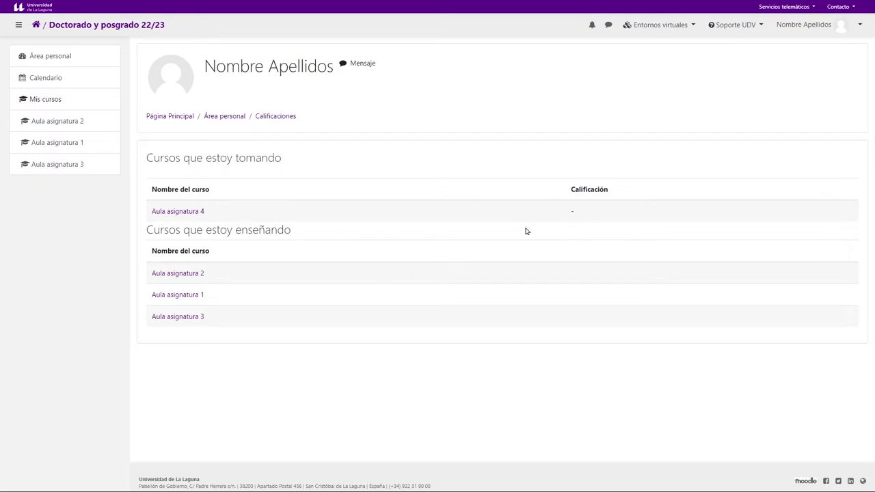
pyautogui.moveTo(117, 201); pyautogui.dragTo(240, 379)
pyautogui.click(609, 256)
# Return to the profile and review the first and last site access under Actividad de accesos
pyautogui.click(802, 25)
pyautogui.click(811, 69)
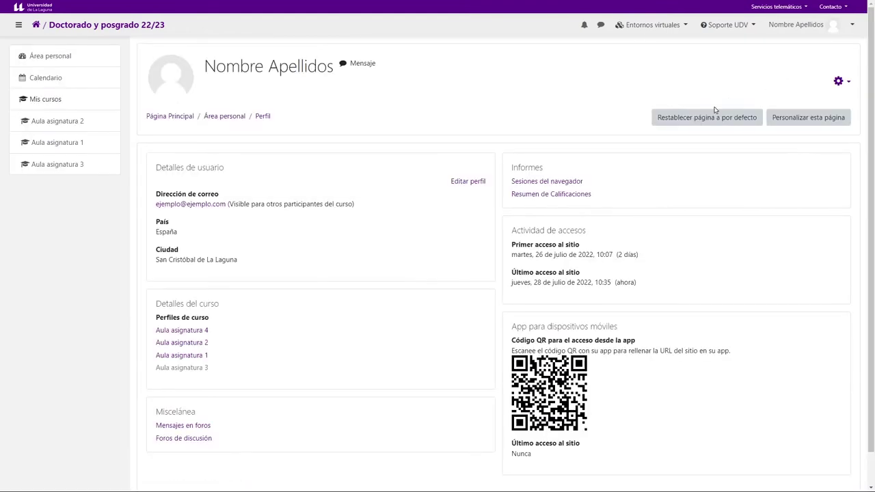
pyautogui.moveTo(519, 225); pyautogui.dragTo(668, 283)
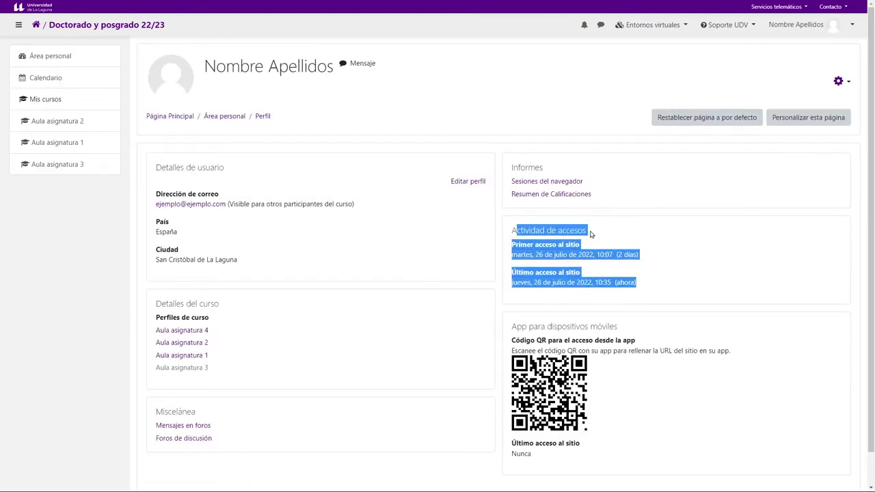
pyautogui.click(512, 253)
pyautogui.moveTo(509, 257); pyautogui.dragTo(629, 255)
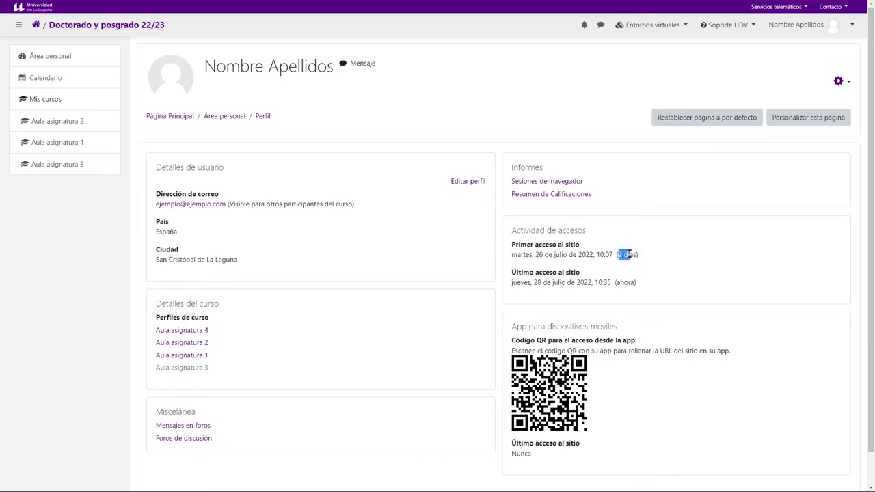
pyautogui.moveTo(511, 273); pyautogui.dragTo(581, 272)
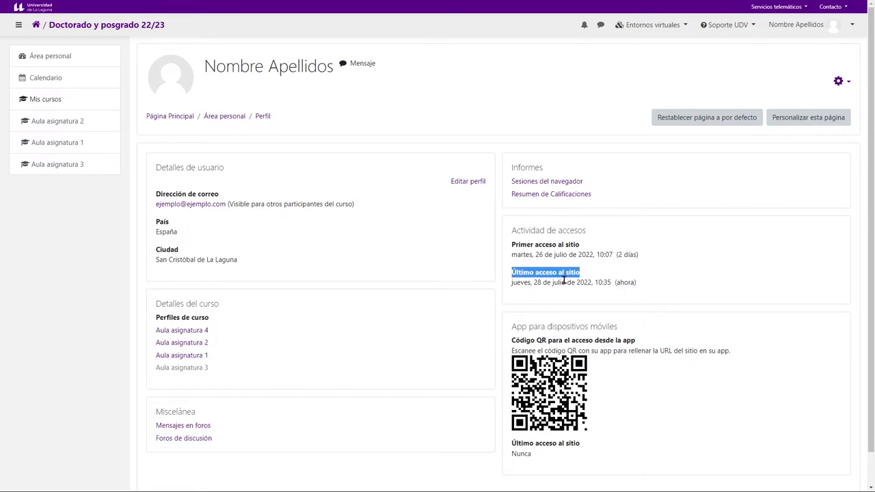
pyautogui.moveTo(636, 282); pyautogui.dragTo(616, 283)
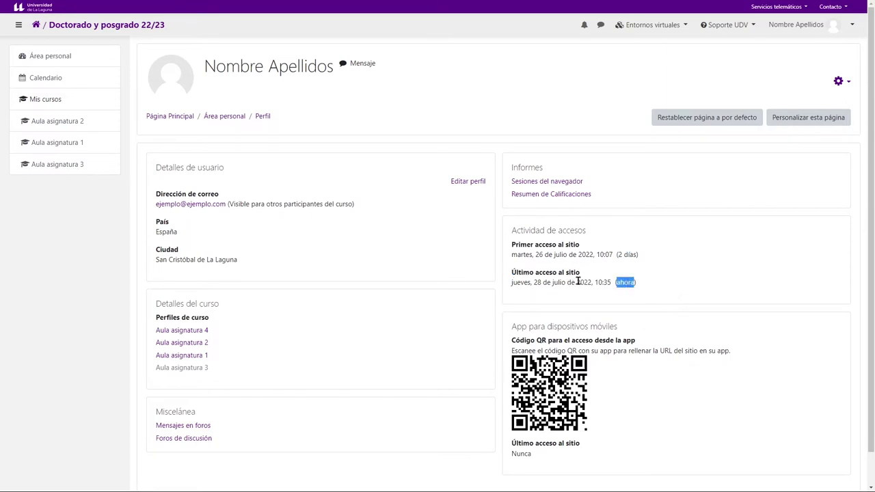
# Examine the profile's mobile app QR code section and the Soporte UDV contact and help options
pyautogui.scroll(-1, 589, 287)
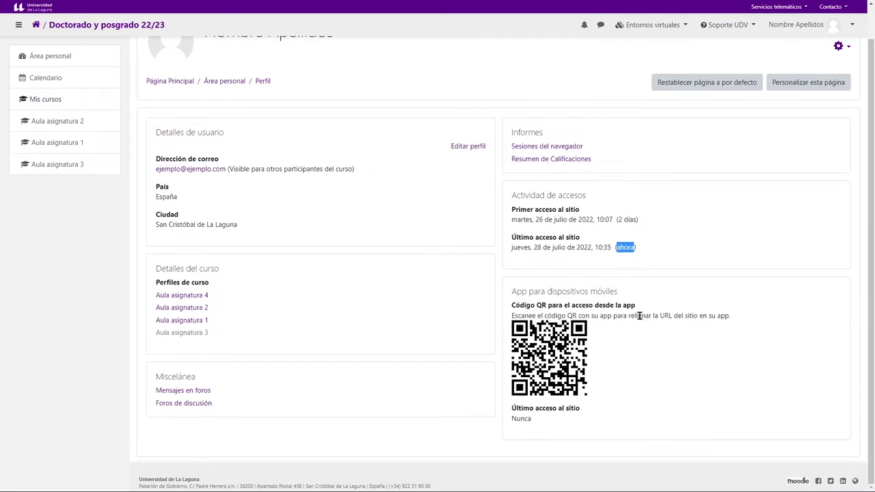
pyautogui.scroll(1, 631, 342)
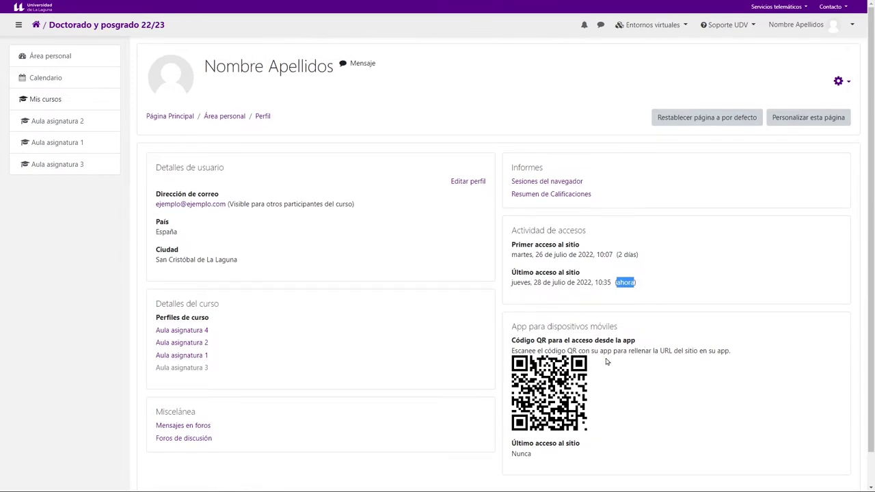
pyautogui.click(729, 28)
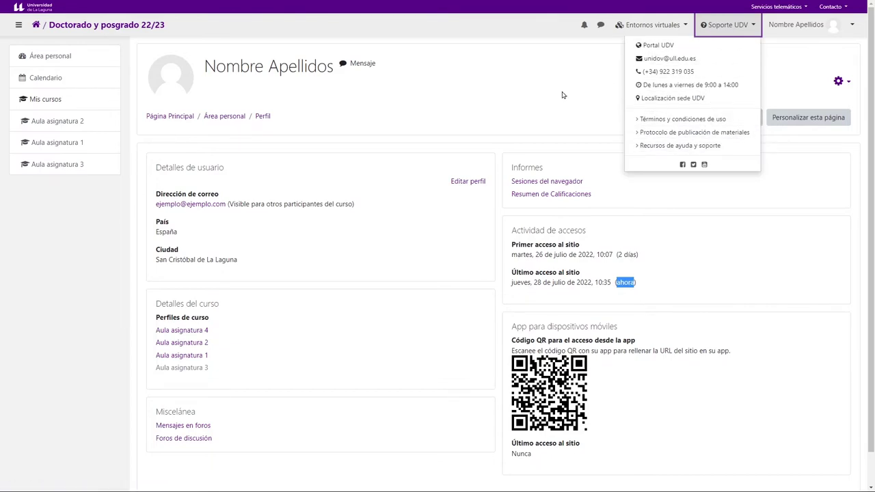
pyautogui.click(547, 98)
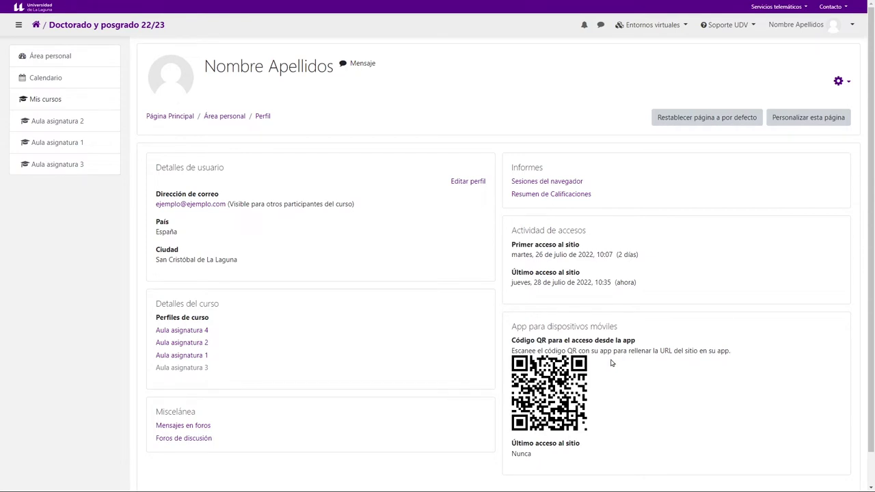
# Open the profile for editing and review the General, Imagen del usuario and remaining sections of the form
pyautogui.moveTo(487, 181); pyautogui.dragTo(454, 180)
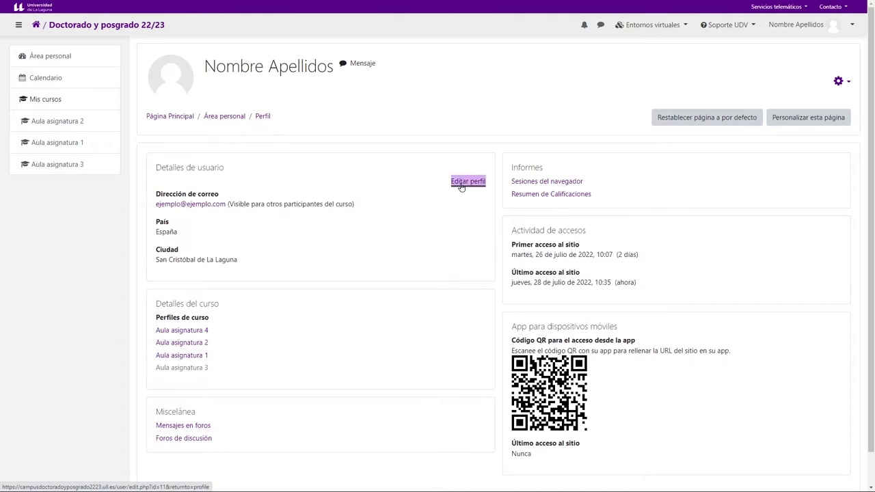
pyautogui.click(464, 184)
pyautogui.scroll(-2, 326, 278)
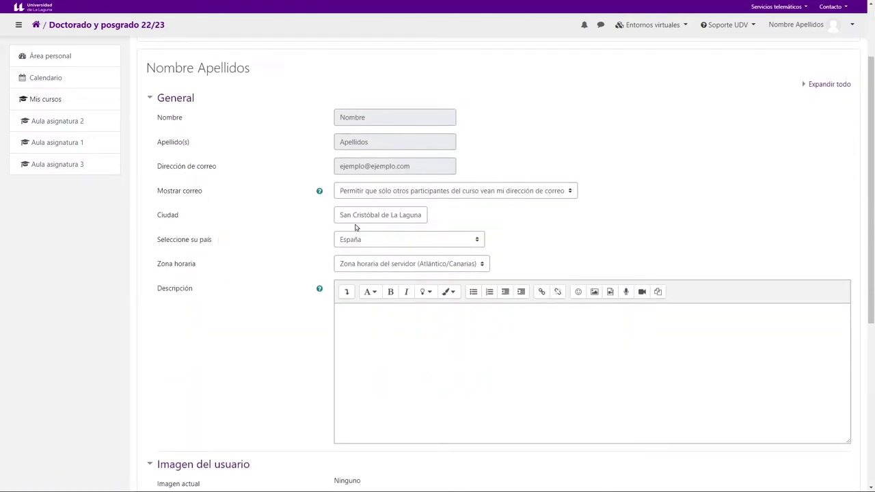
pyautogui.scroll(-3, 303, 227)
pyautogui.scroll(-5, 209, 227)
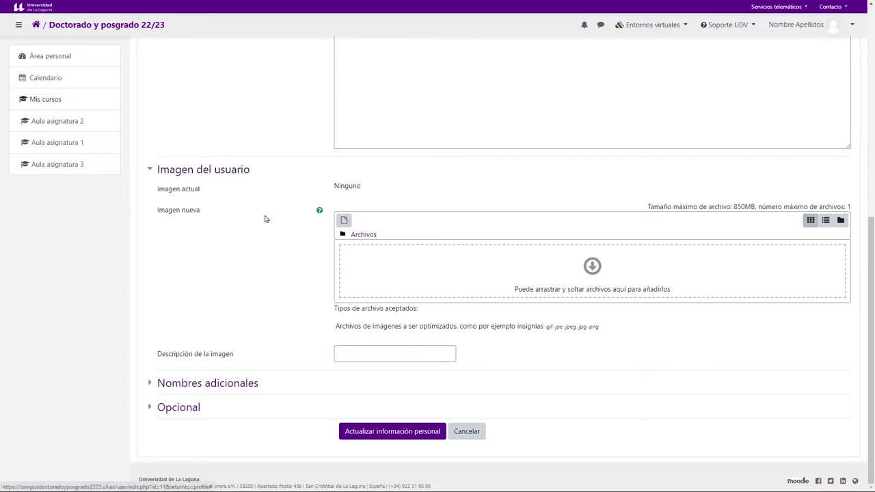
pyautogui.scroll(8, 270, 232)
pyautogui.scroll(2, 276, 244)
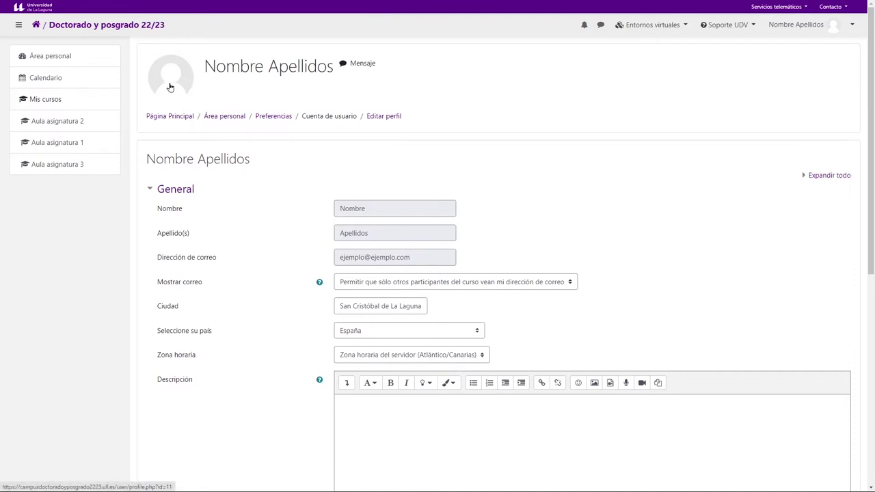
# Upload foto.jpg from the computer as the new user image and save the updated personal information
pyautogui.scroll(-6, 307, 210)
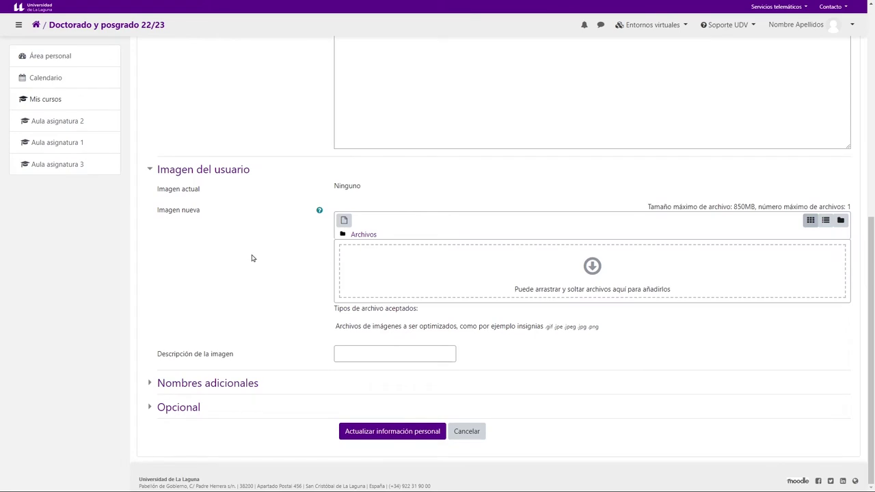
pyautogui.click(344, 222)
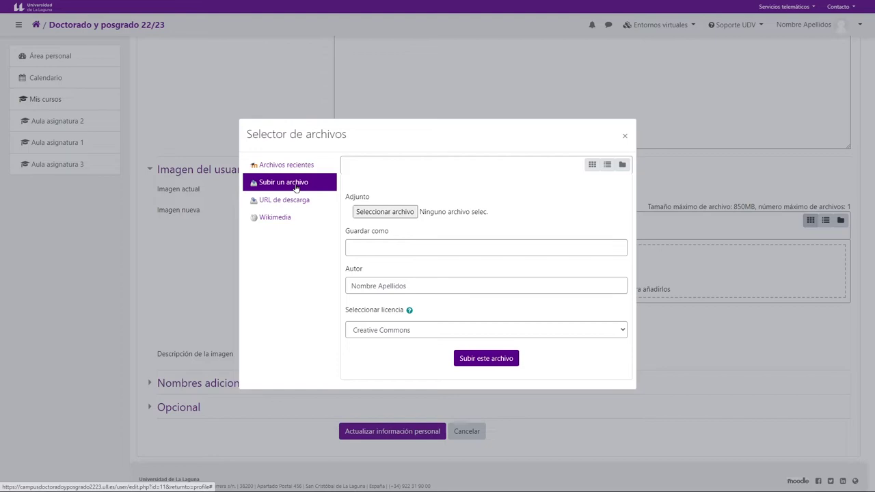
pyautogui.click(396, 213)
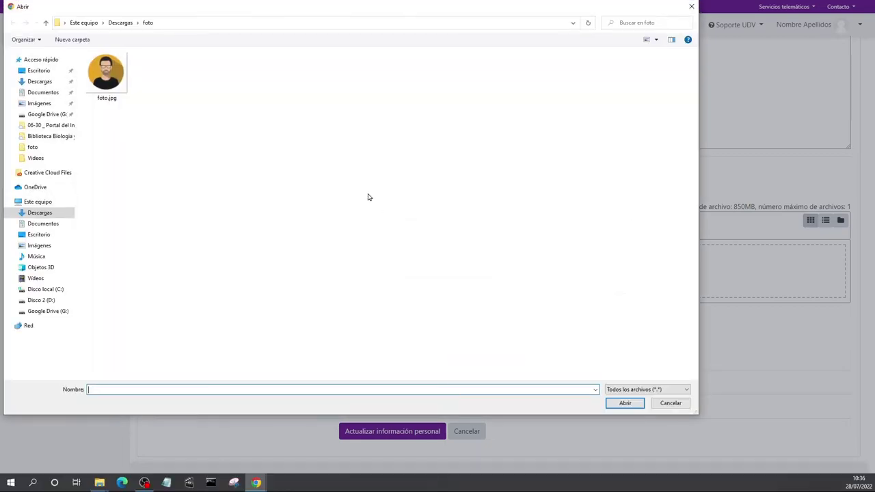
pyautogui.doubleClick(118, 76)
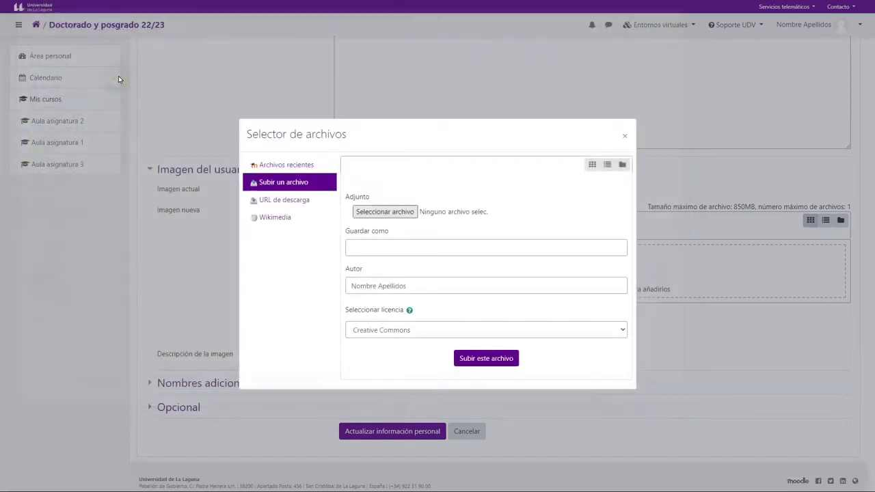
pyautogui.click(485, 357)
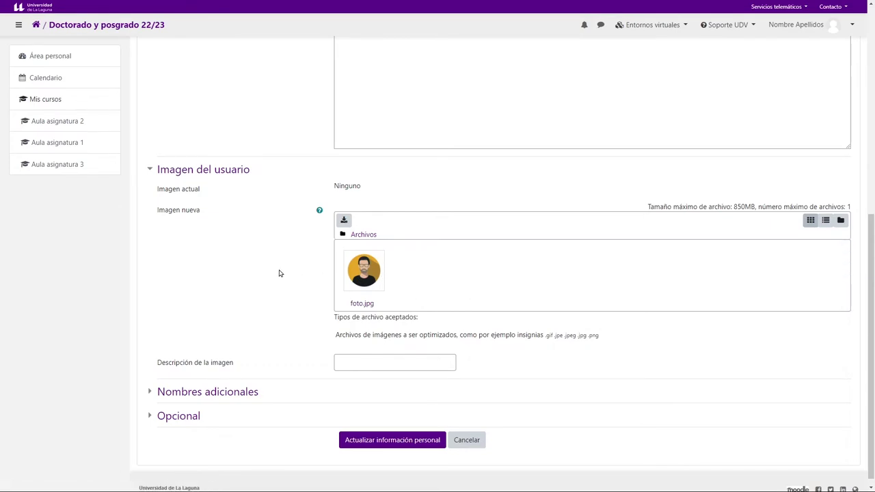
pyautogui.click(372, 439)
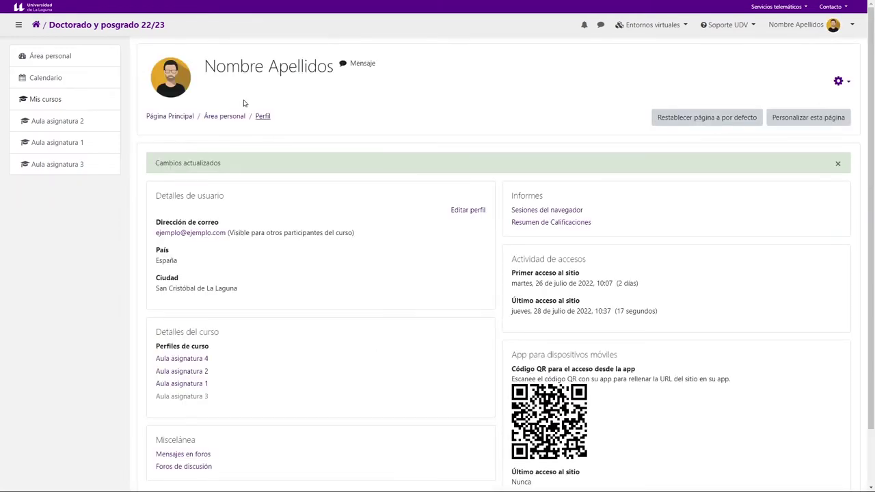
# Check the new picture in the profile header and beside the account name, and look over the user menu options
pyautogui.moveTo(215, 65); pyautogui.dragTo(181, 72)
pyautogui.click(834, 25)
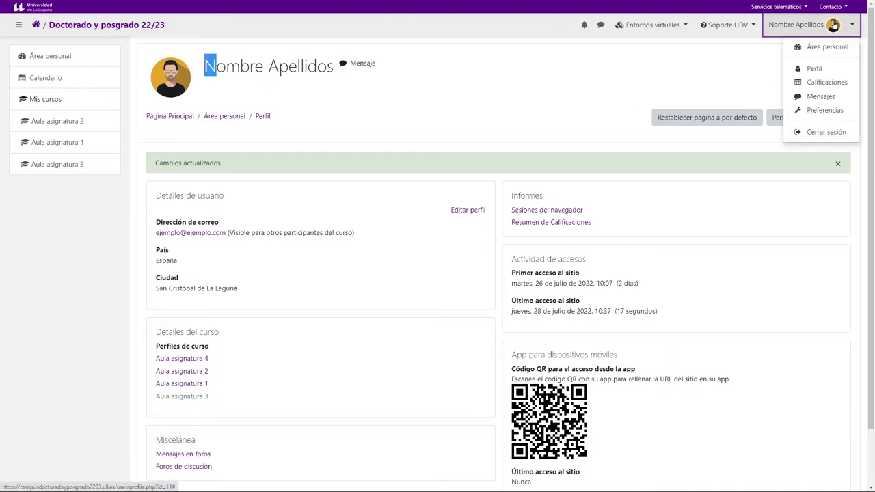
pyautogui.click(626, 80)
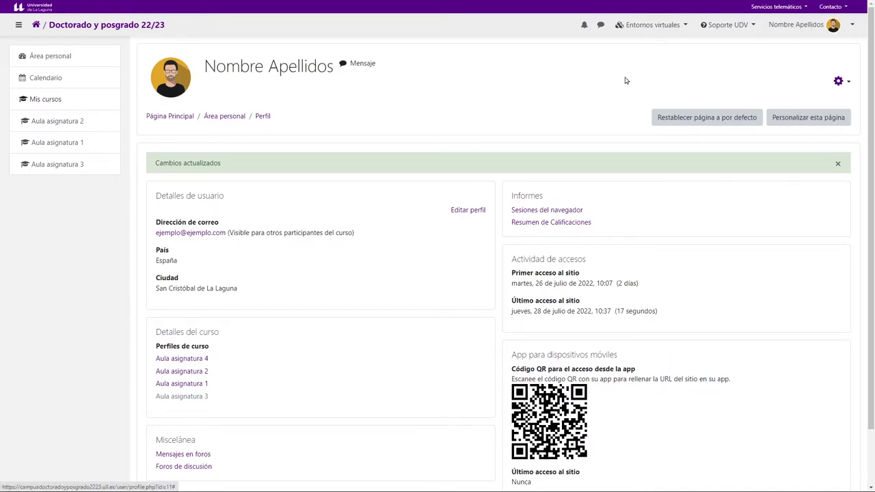
pyautogui.scroll(-1, 663, 209)
pyautogui.scroll(1, 734, 128)
# Review the Calificaciones page with the courses taken and taught, and open the Mensajes page
pyautogui.click(818, 26)
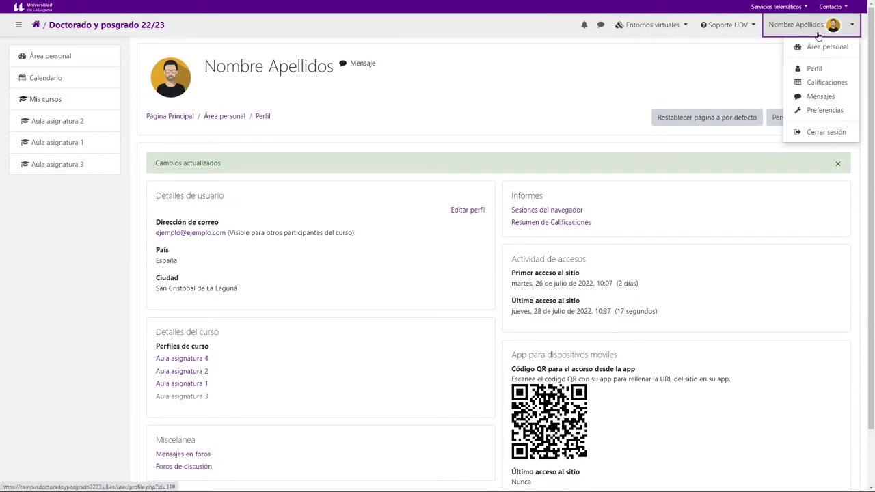
pyautogui.click(822, 83)
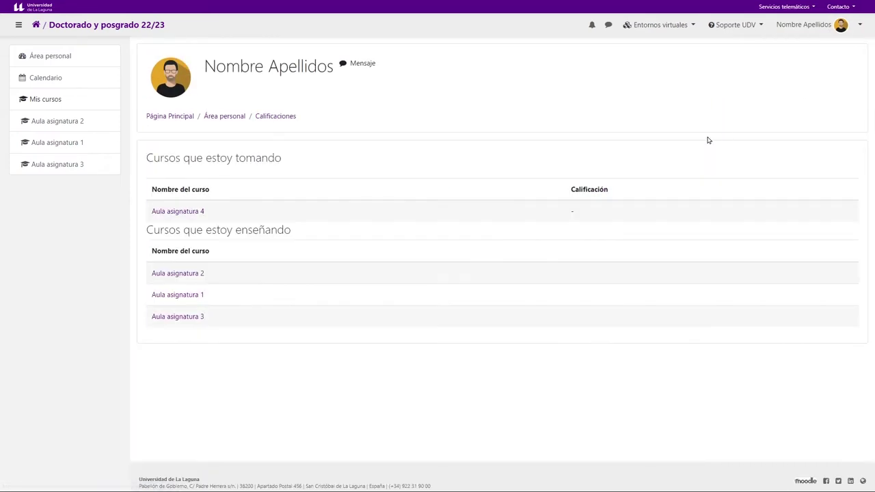
pyautogui.click(841, 28)
pyautogui.click(824, 97)
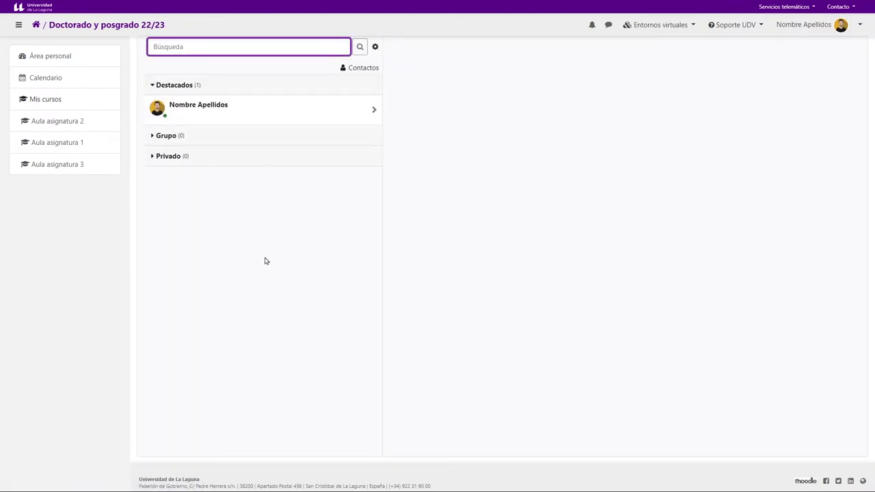
# Show all messages from the messaging drawer and examine Contactos and the search for people and messages
pyautogui.click(609, 28)
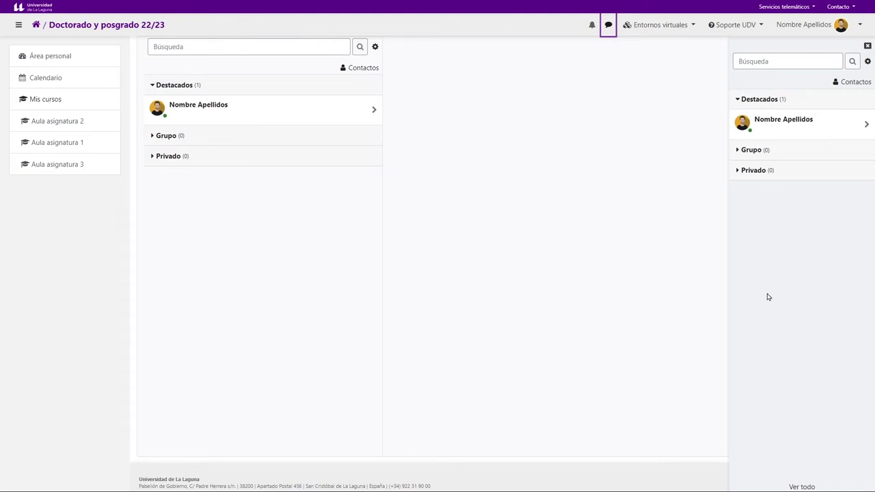
pyautogui.click(803, 487)
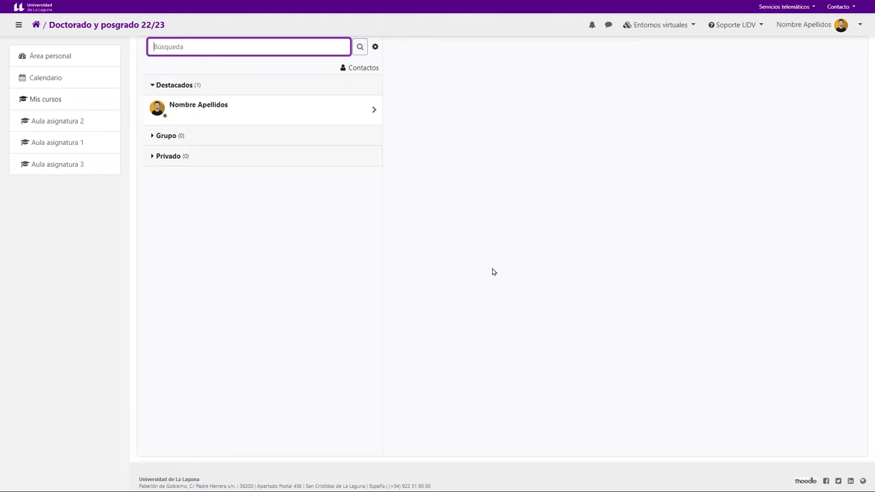
pyautogui.click(365, 67)
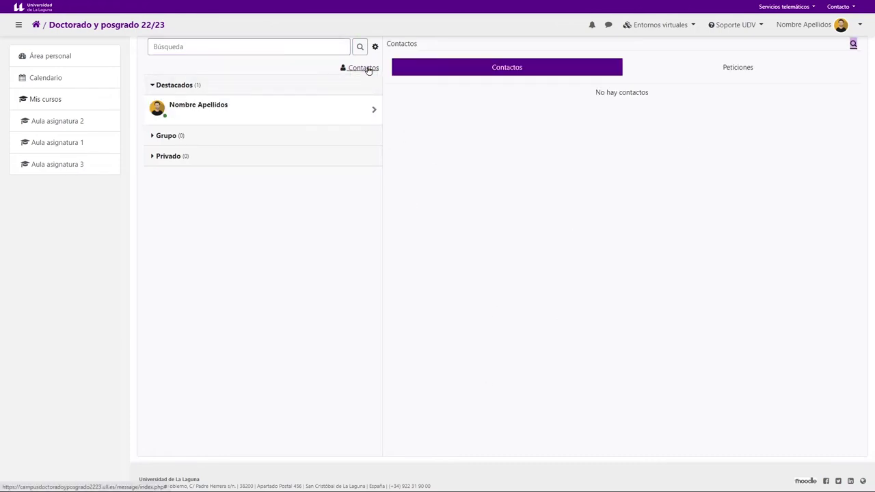
pyautogui.click(298, 48)
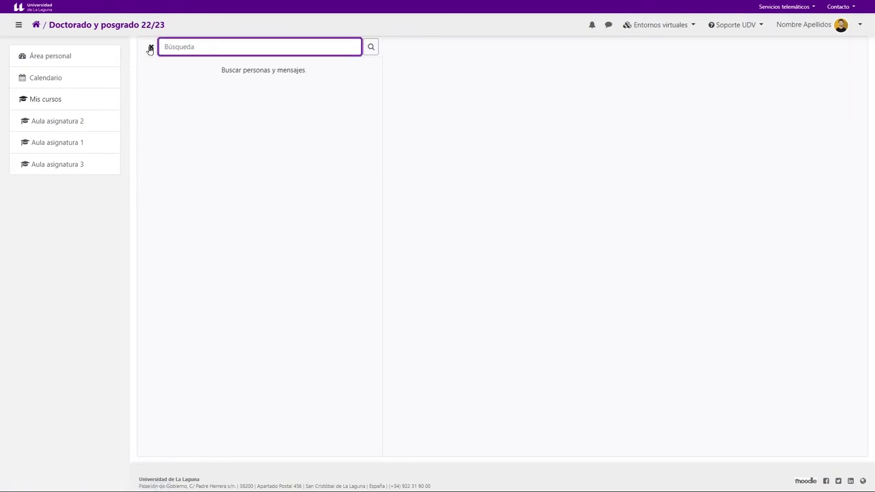
pyautogui.moveTo(342, 82); pyautogui.dragTo(225, 78)
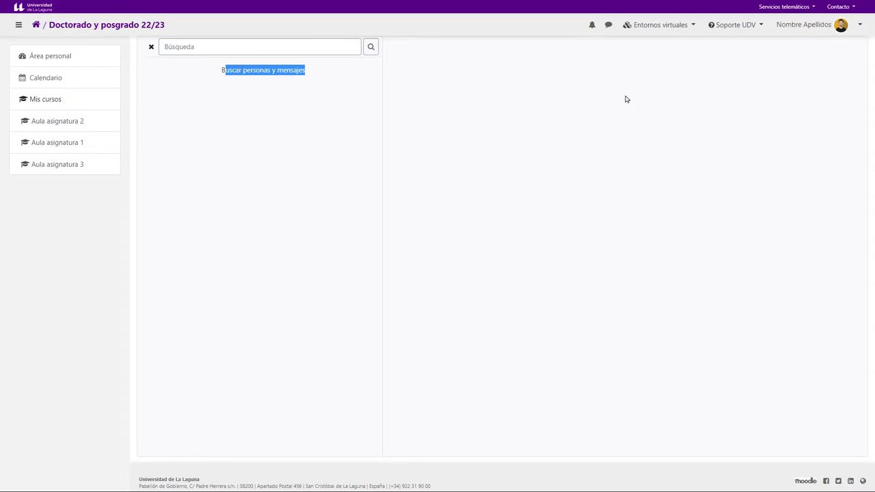
# Open Preferencias and review the profile form reached through Editar perfil under Cuenta de usuario
pyautogui.click(814, 26)
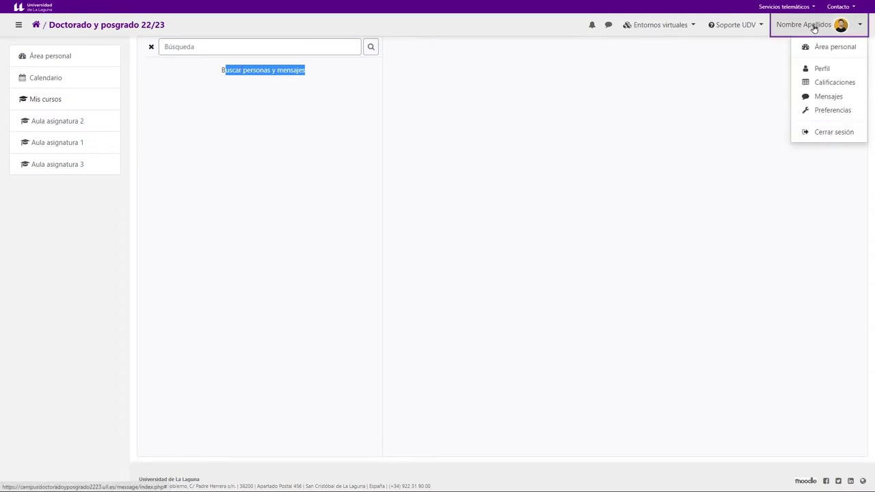
pyautogui.click(826, 110)
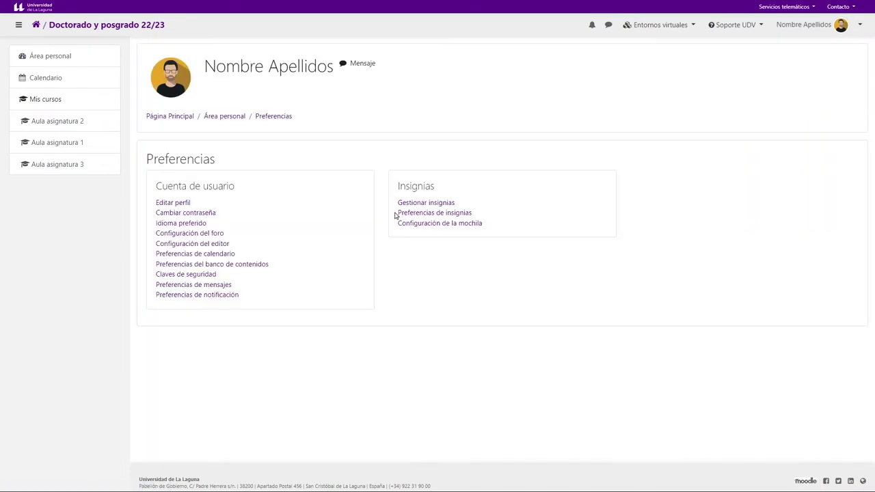
pyautogui.moveTo(238, 188); pyautogui.dragTo(168, 184)
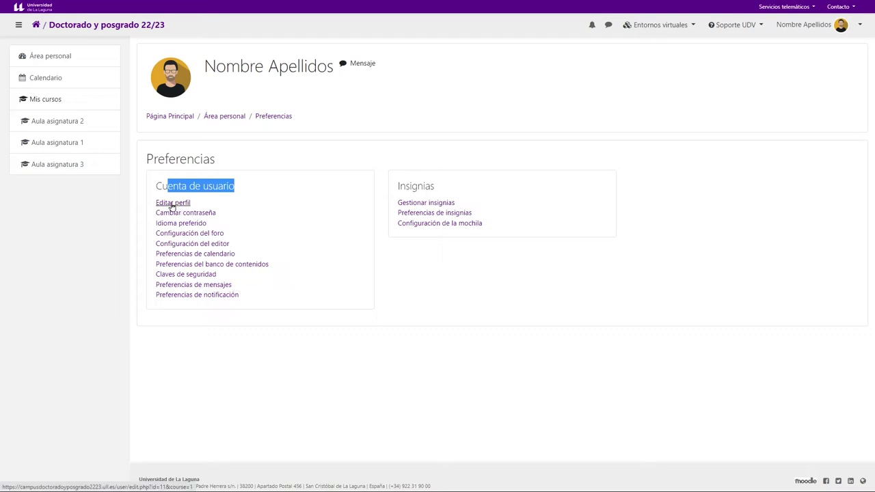
pyautogui.click(172, 204)
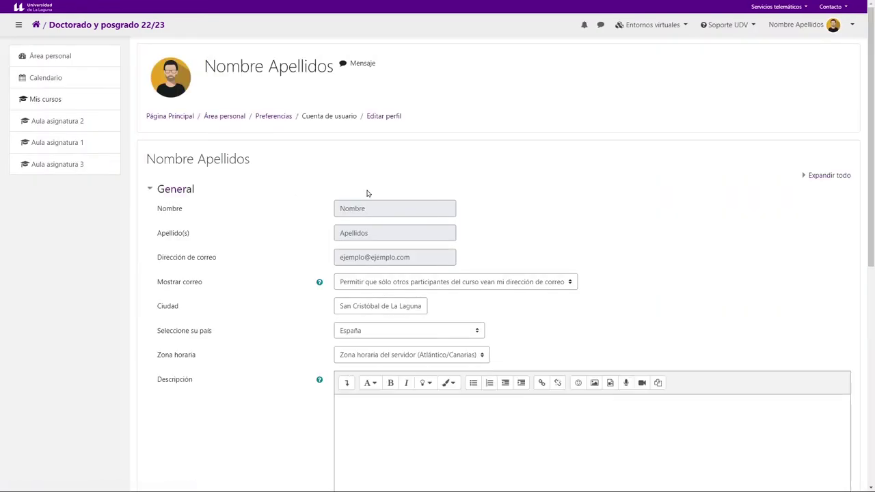
pyautogui.scroll(-3, 451, 239)
pyautogui.scroll(3, 547, 248)
# Return to Preferencias and highlight the Cambiar contraseña option under Cuenta de usuario
pyautogui.click(833, 25)
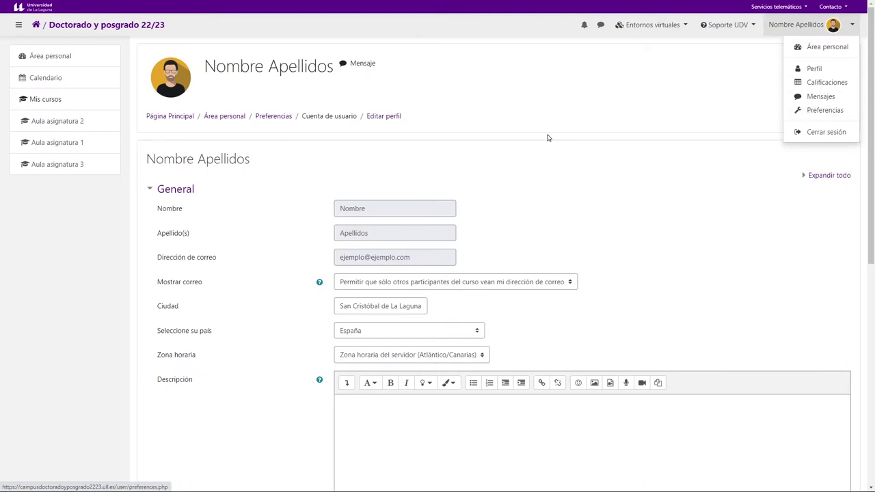
pyautogui.click(814, 111)
pyautogui.moveTo(217, 212); pyautogui.dragTo(156, 216)
pyautogui.click(139, 218)
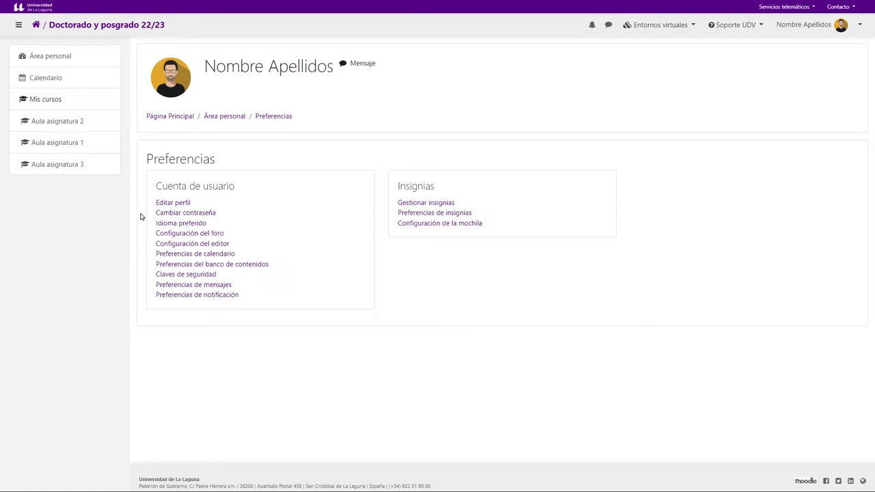
pyautogui.moveTo(228, 214); pyautogui.dragTo(156, 214)
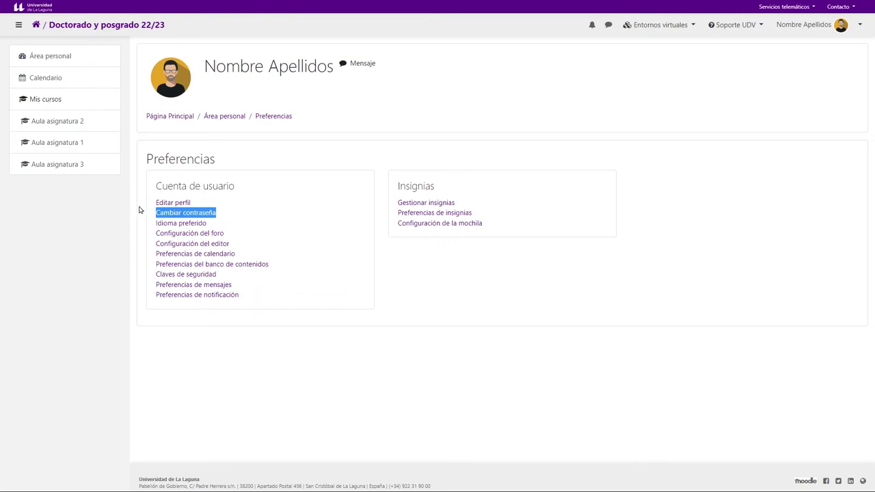
pyautogui.click(311, 237)
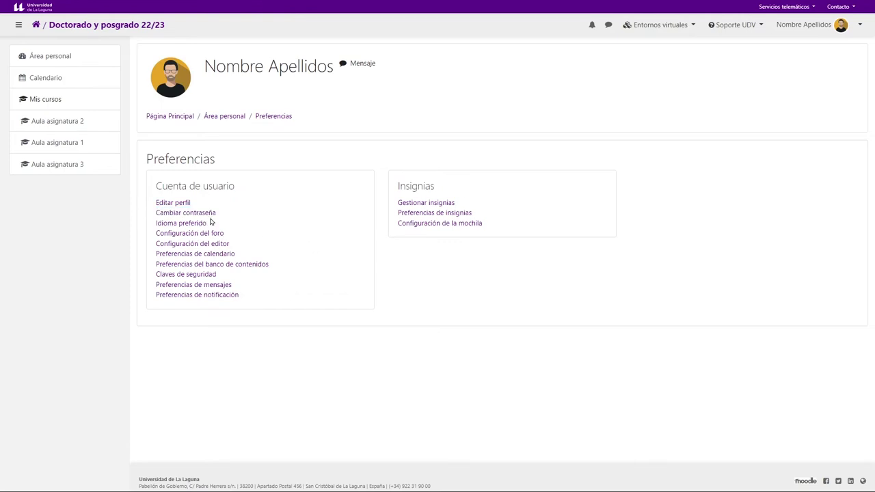
# Set the preferred language to English (en), save it and check which interface texts and site title are affected
pyautogui.click(185, 225)
pyautogui.click(426, 179)
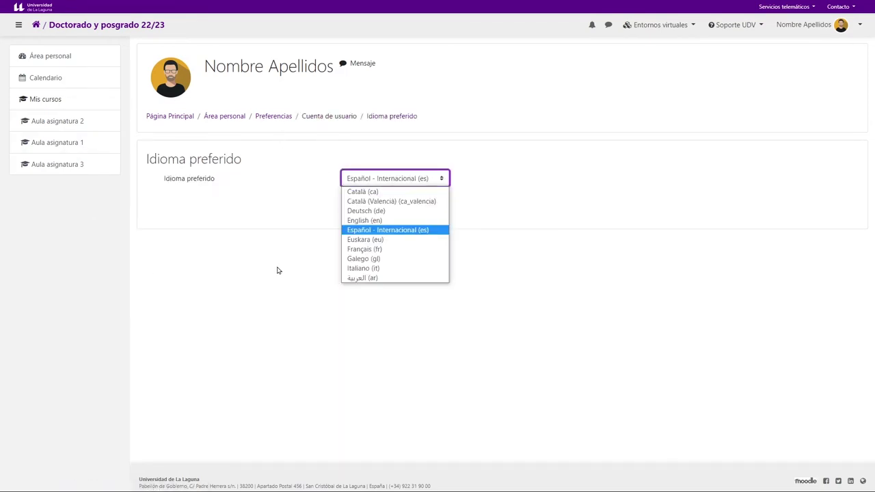
pyautogui.click(358, 221)
pyautogui.click(364, 201)
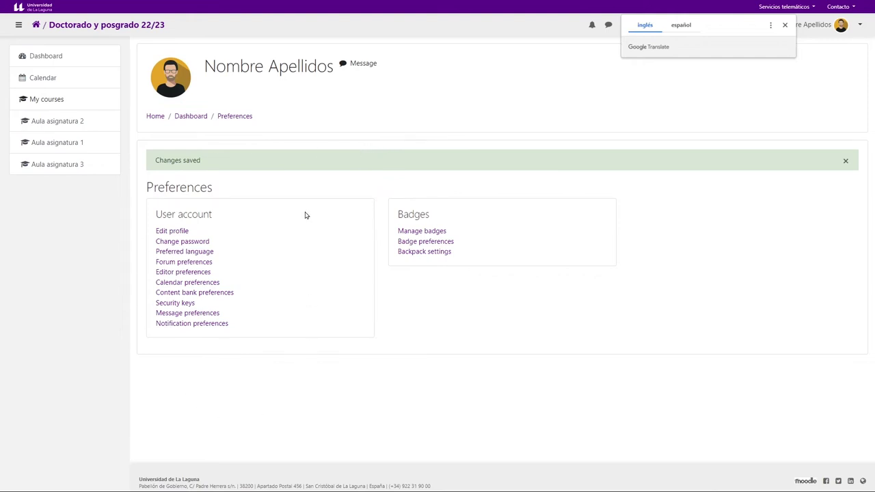
pyautogui.moveTo(197, 32); pyautogui.dragTo(49, 21)
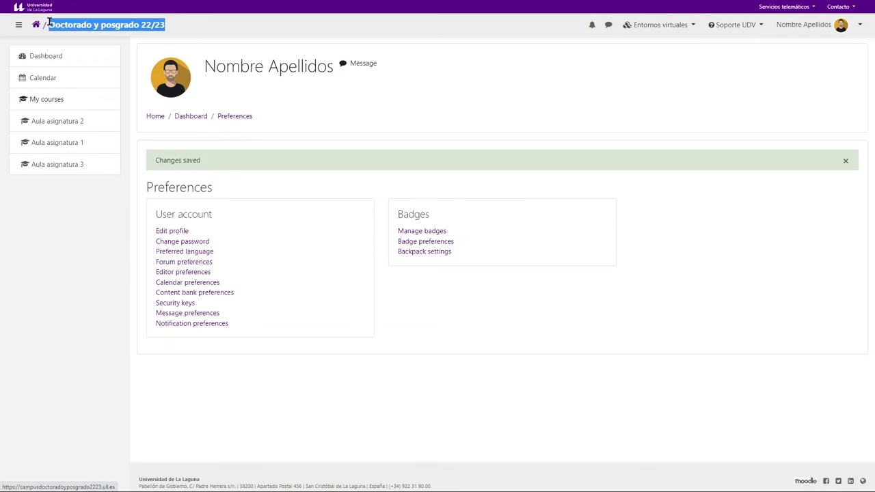
pyautogui.click(307, 203)
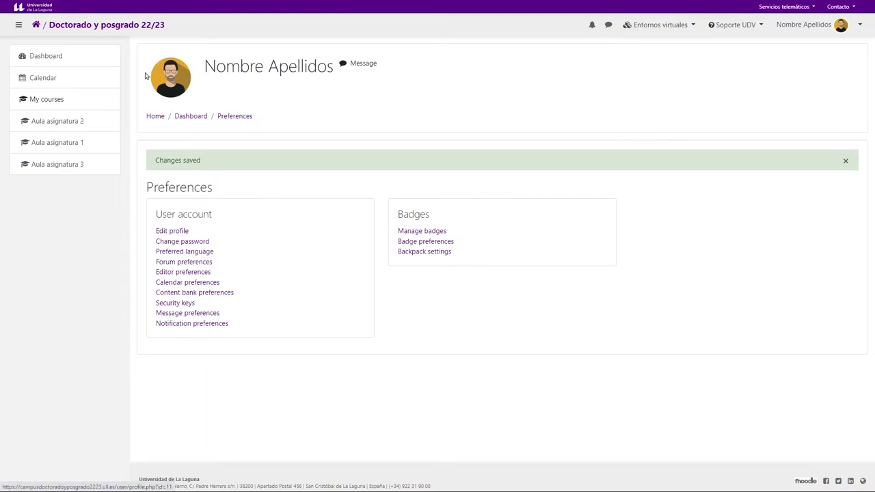
# Set the preferred language back to Español - Internacional (es) and save the change
pyautogui.click(203, 253)
pyautogui.click(393, 179)
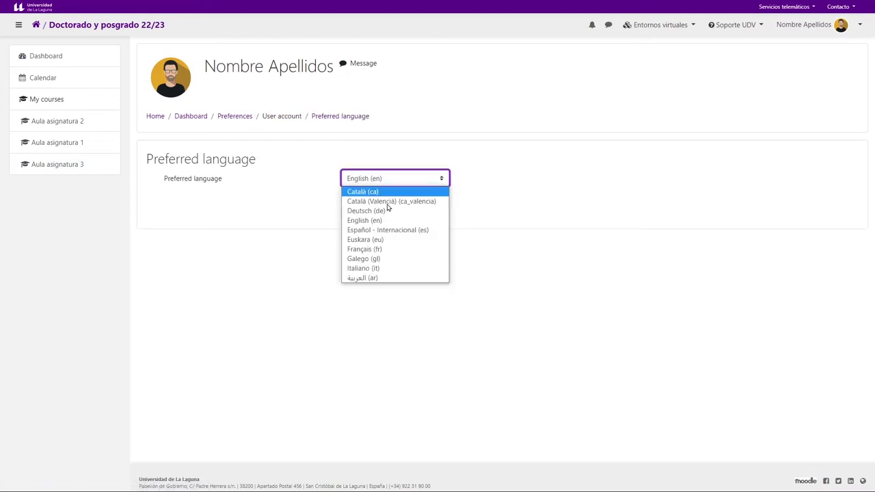
pyautogui.click(383, 230)
pyautogui.click(363, 203)
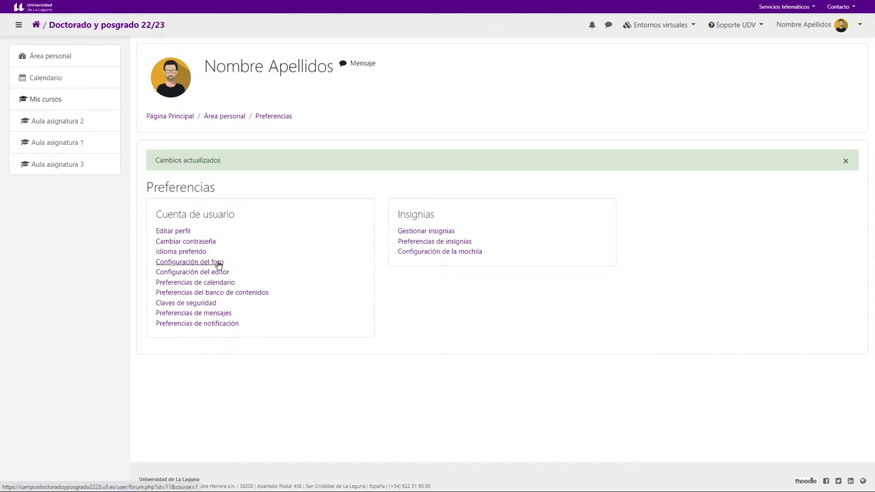
# Review the Configuración del foro options, cancel out of them, and examine the available text editors in Configuración del editor
pyautogui.click(218, 264)
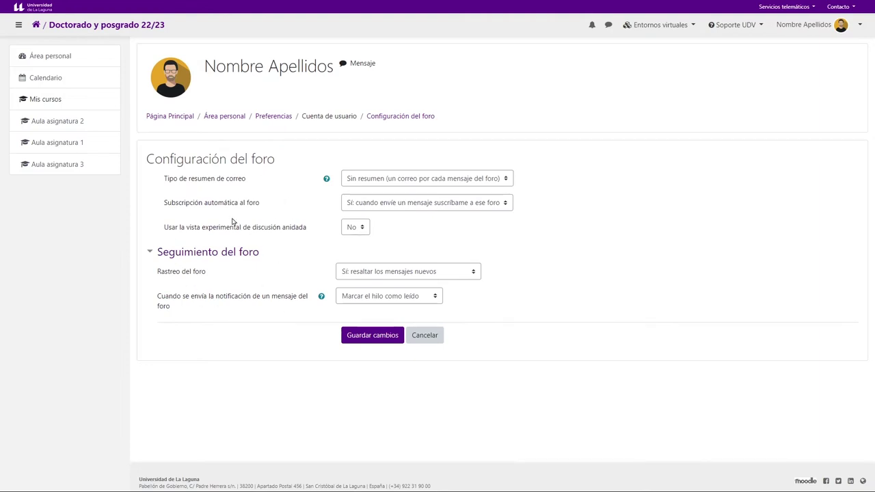
pyautogui.click(420, 336)
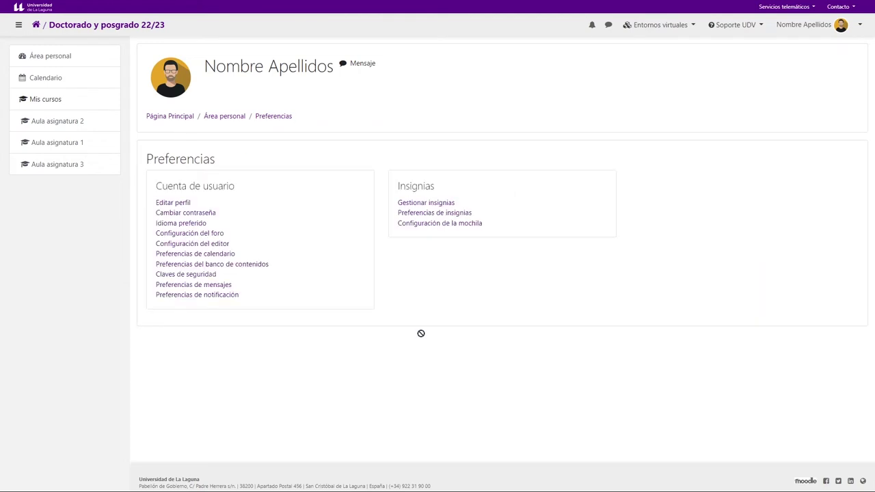
pyautogui.click(191, 244)
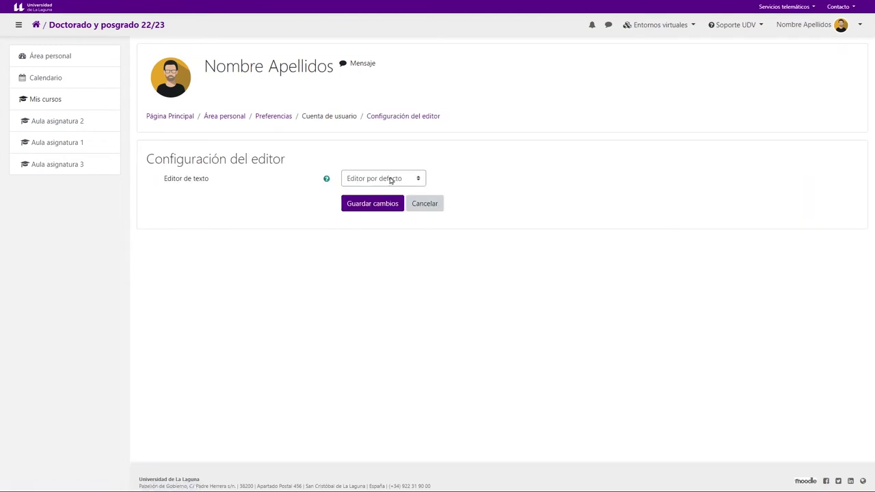
pyautogui.click(390, 180)
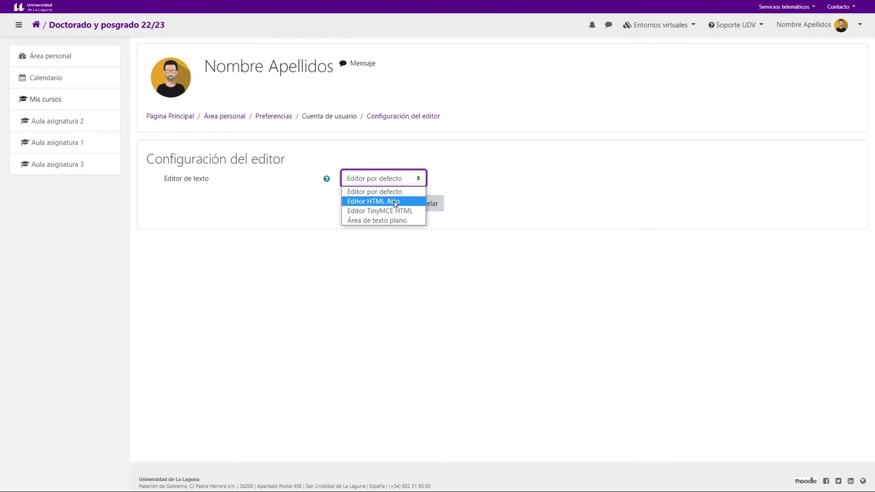
pyautogui.click(473, 190)
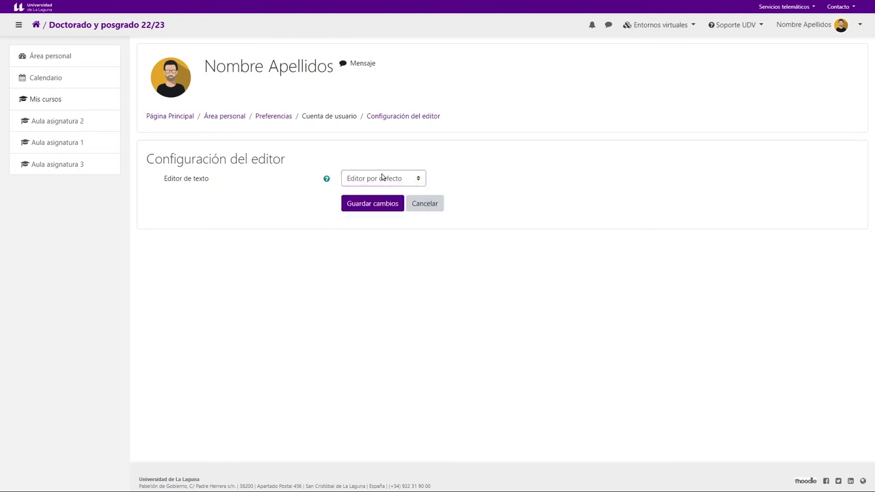
pyautogui.click(379, 180)
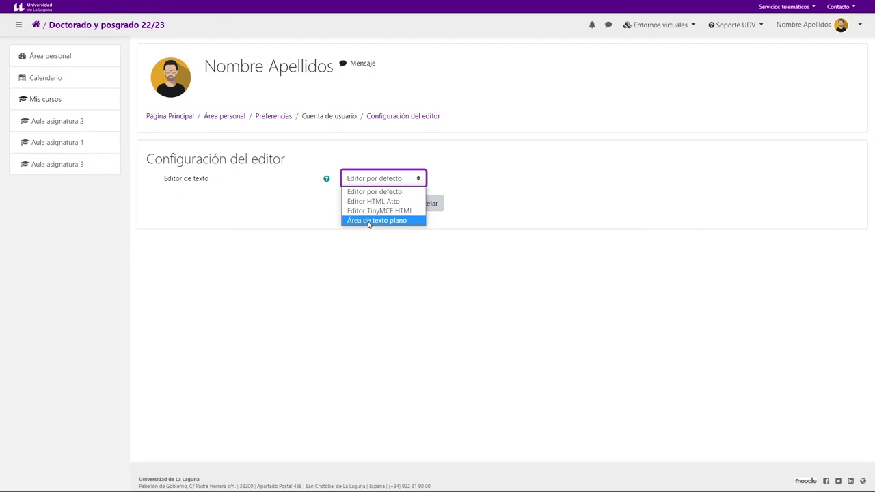
pyautogui.click(464, 239)
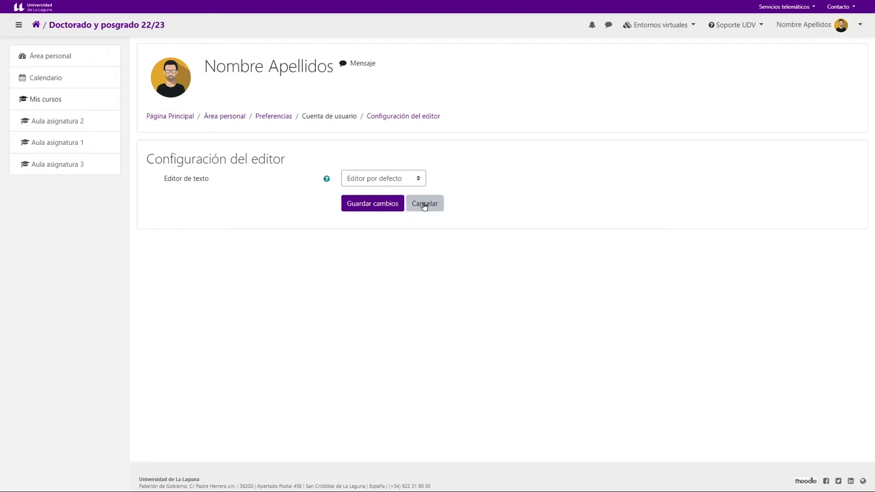
# Go to the profile page, open the profile for editing and try the text area of the Descripción field
pyautogui.click(807, 27)
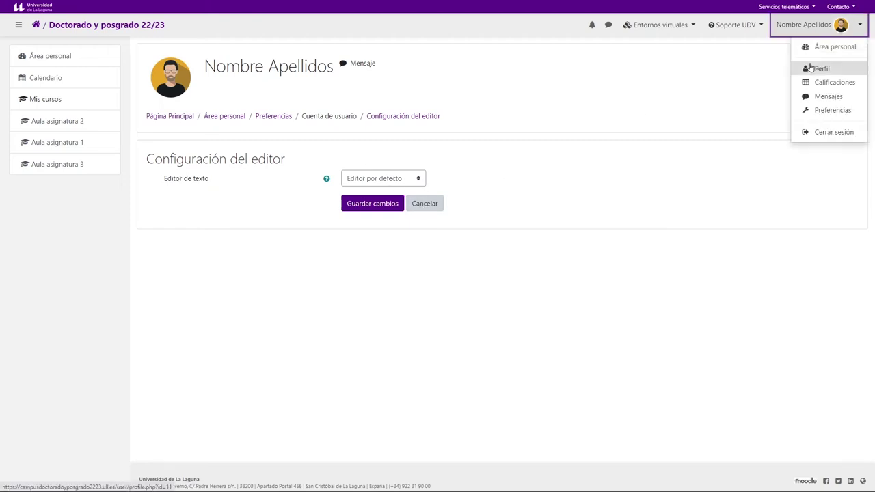
pyautogui.click(808, 69)
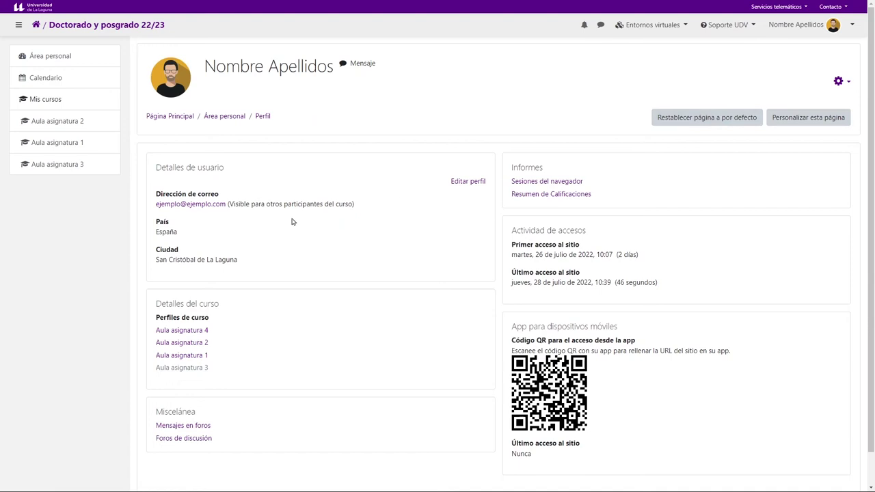
pyautogui.click(474, 182)
pyautogui.scroll(-2, 178, 256)
pyautogui.moveTo(158, 293); pyautogui.dragTo(199, 290)
pyautogui.click(260, 332)
pyautogui.click(435, 346)
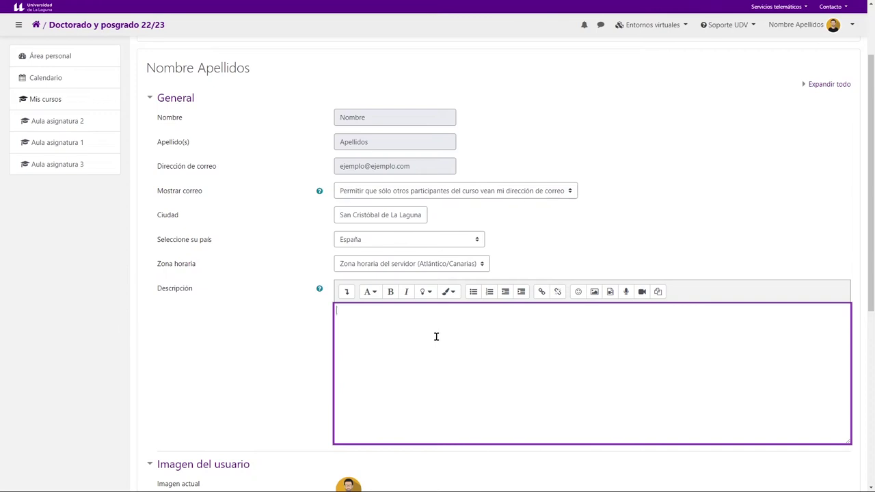
pyautogui.click(304, 364)
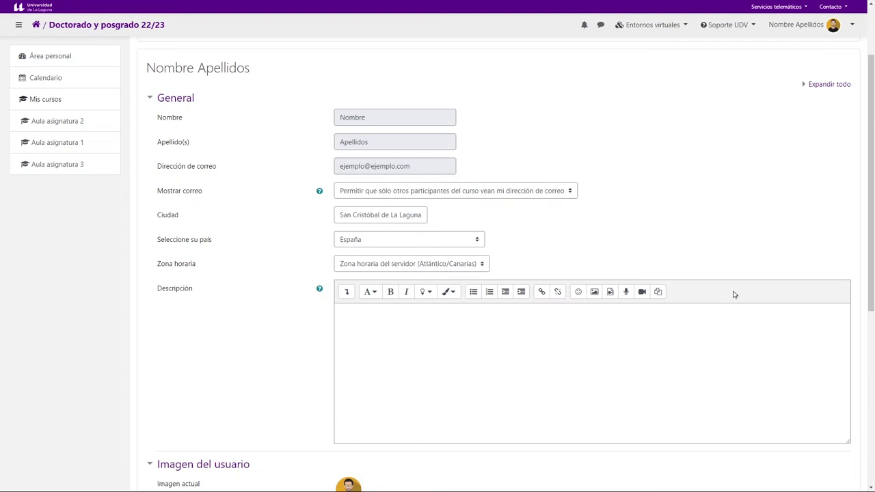
# Expand the Descripción editor's toolbar to examine its additional formatting options
pyautogui.click(438, 386)
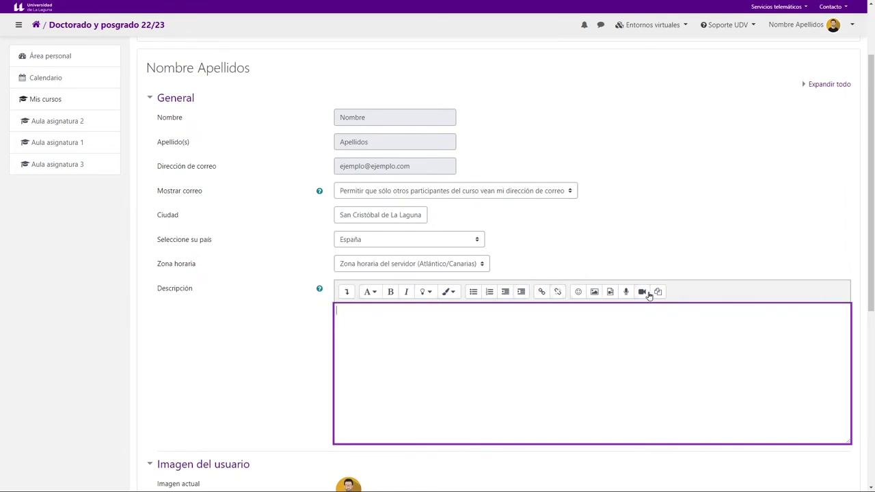
pyautogui.click(346, 292)
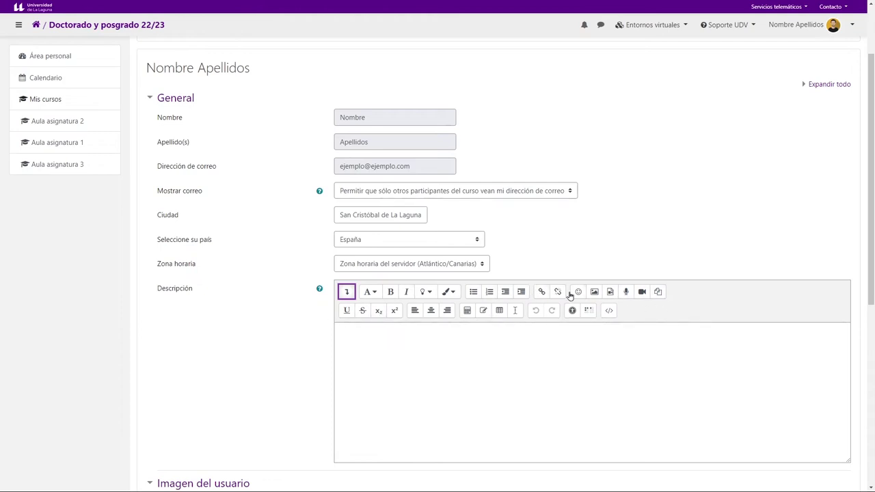
pyautogui.click(448, 335)
pyautogui.scroll(3, 641, 180)
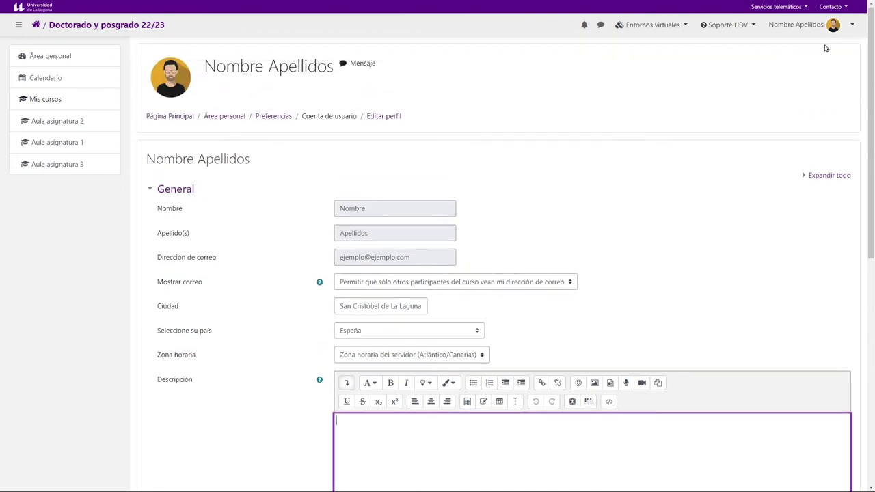
# Return to Preferencias, set the text editor to Editor TinyMCE HTML in Configuración del editor and save the change
pyautogui.click(821, 26)
pyautogui.press('Escape')
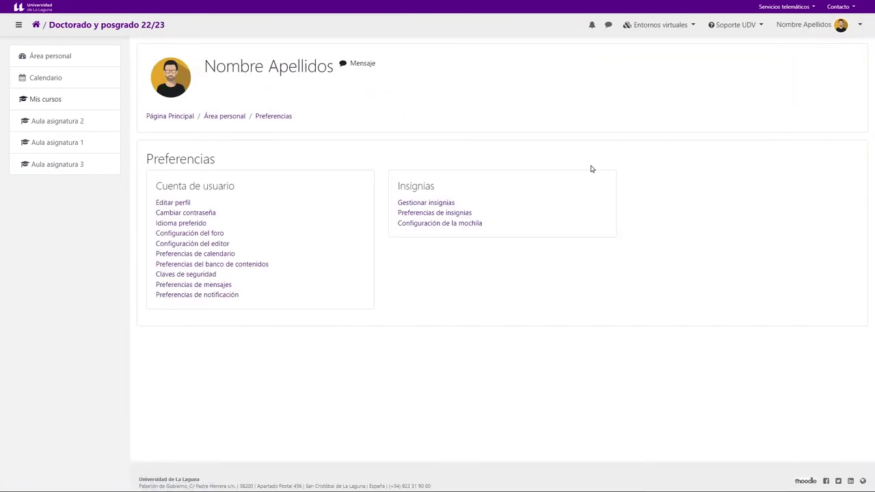
pyautogui.click(213, 244)
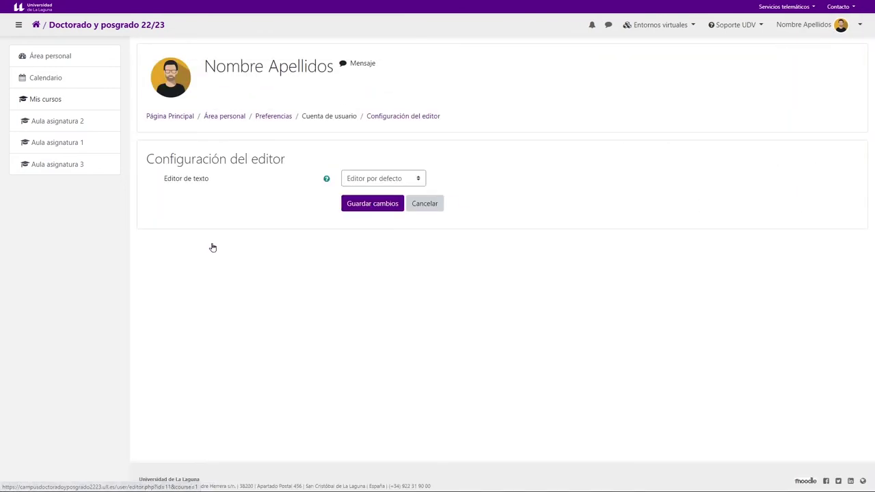
pyautogui.click(424, 179)
pyautogui.click(375, 206)
pyautogui.click(375, 204)
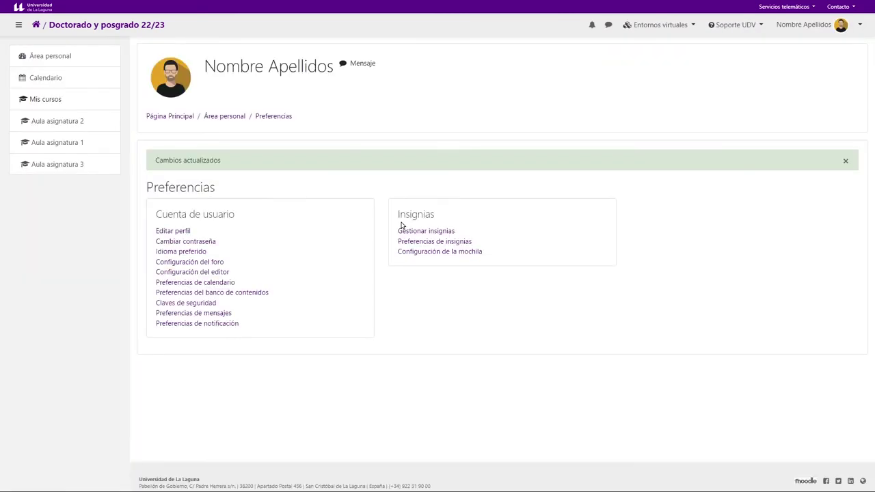
# Open Editar perfil and examine the TinyMCE toolbar in the Descripción field
pyautogui.click(179, 234)
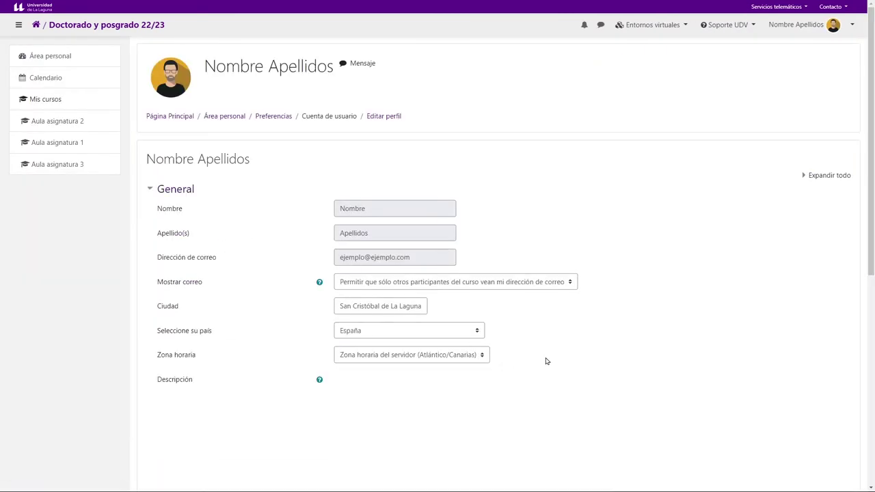
pyautogui.scroll(-2, 447, 262)
pyautogui.scroll(-1, 428, 344)
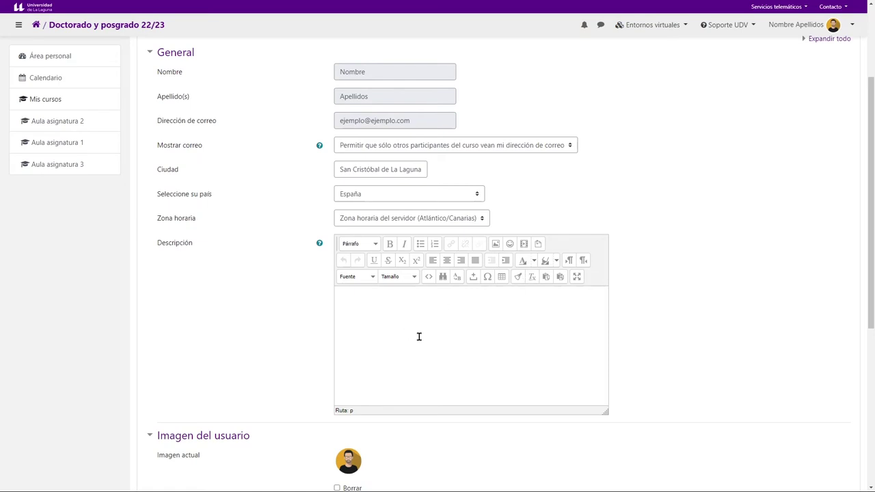
pyautogui.scroll(3, 807, 95)
# Return to Preferencias, set the text editor to Área de texto plano in Configuración del editor and save the change
pyautogui.click(832, 28)
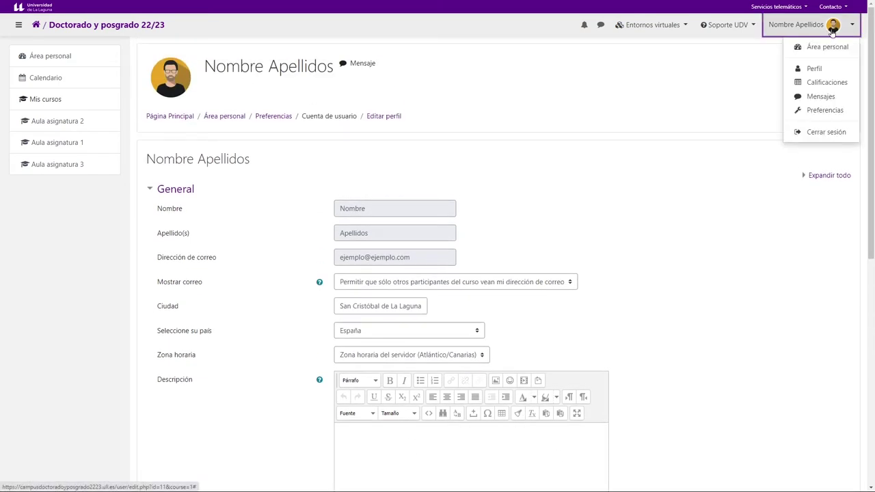
pyautogui.click(819, 110)
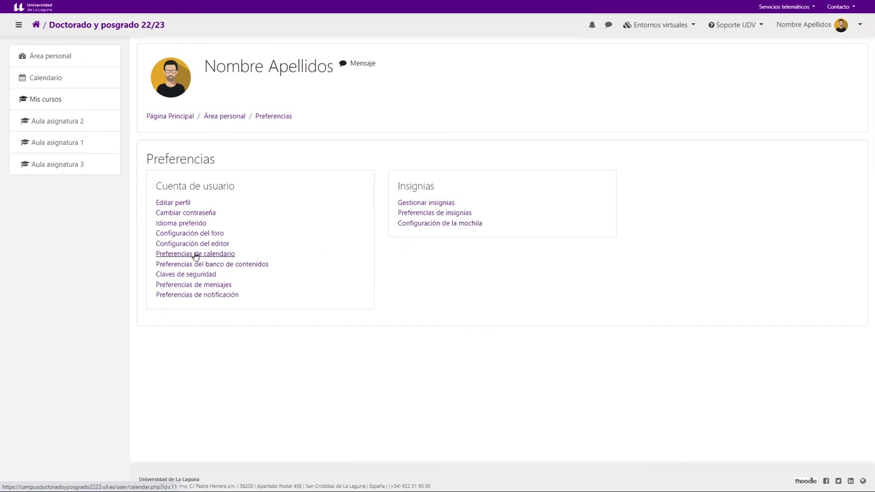
pyautogui.click(193, 243)
pyautogui.click(403, 178)
pyautogui.click(383, 220)
pyautogui.click(376, 205)
# Open Editar perfil and examine the plain text area and format selector of the Descripción field
pyautogui.click(173, 230)
pyautogui.scroll(-4, 477, 316)
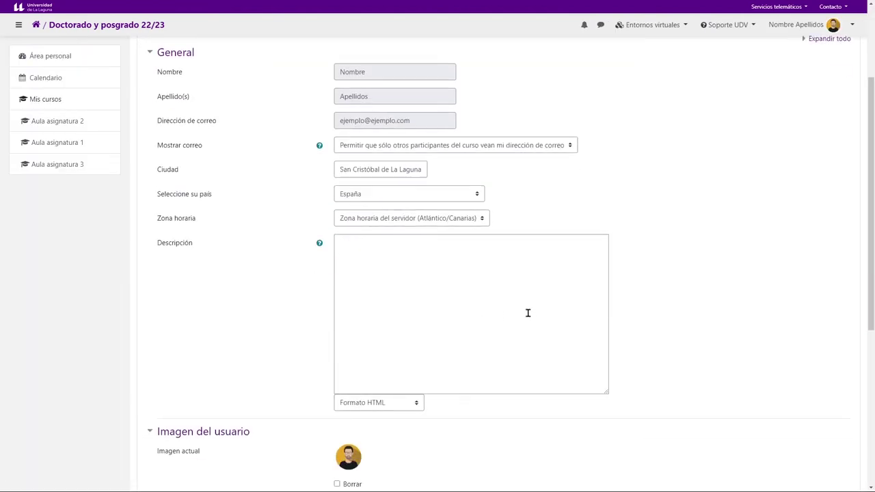
pyautogui.click(505, 284)
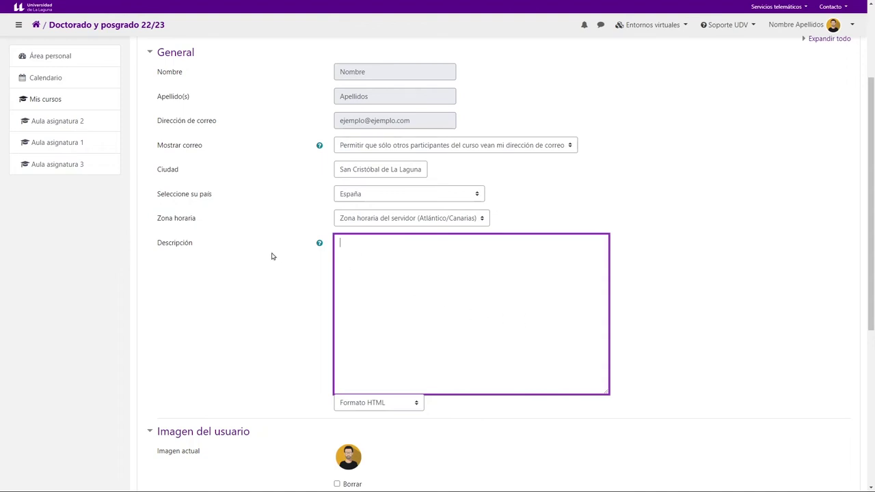
pyautogui.scroll(2, 840, 160)
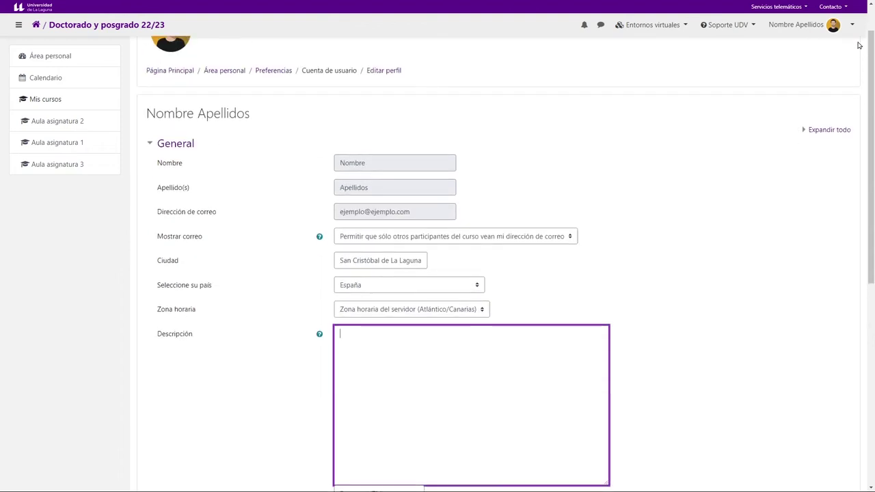
# Return to Preferencias, set the text editor to Editor HTML Atto in Configuración del editor and save the change
pyautogui.click(840, 26)
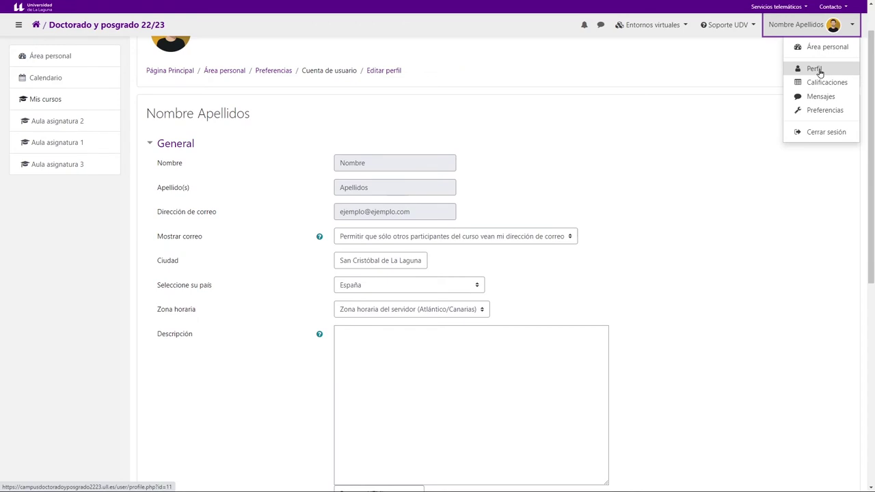
pyautogui.click(823, 110)
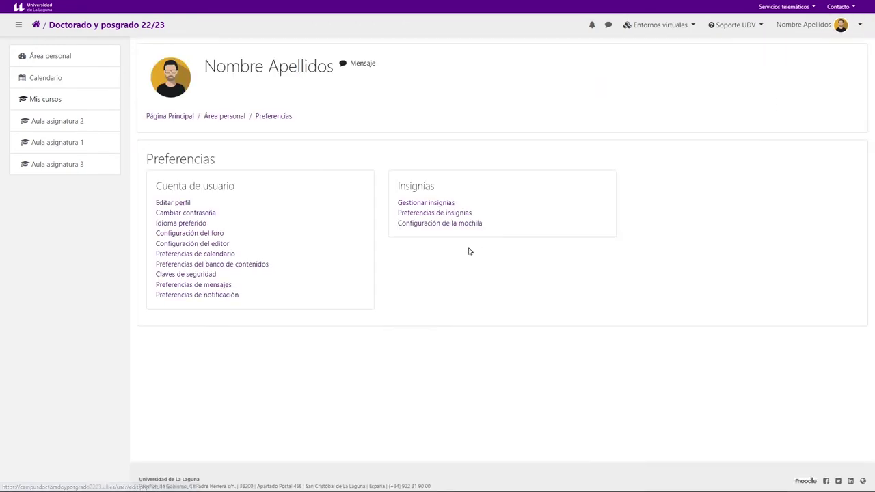
pyautogui.click(198, 244)
pyautogui.click(409, 184)
pyautogui.click(406, 200)
pyautogui.click(368, 205)
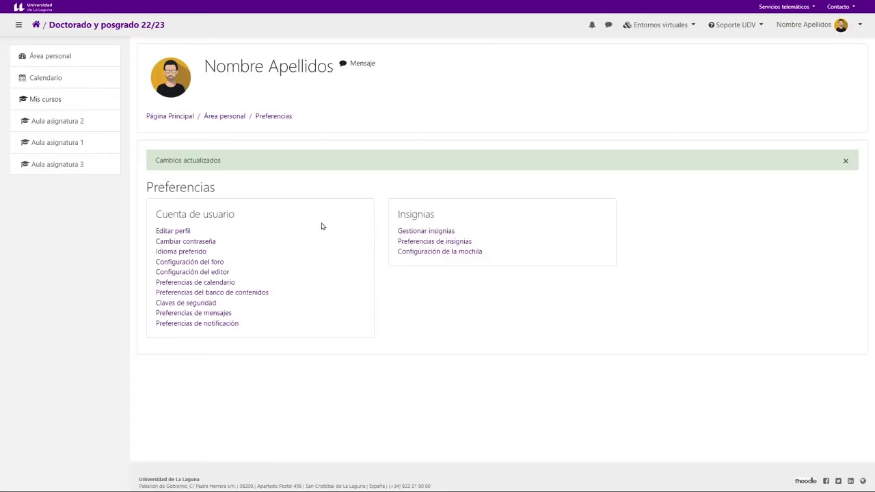
# Review the options in Preferencias de calendario and cancel without changing them
pyautogui.click(231, 285)
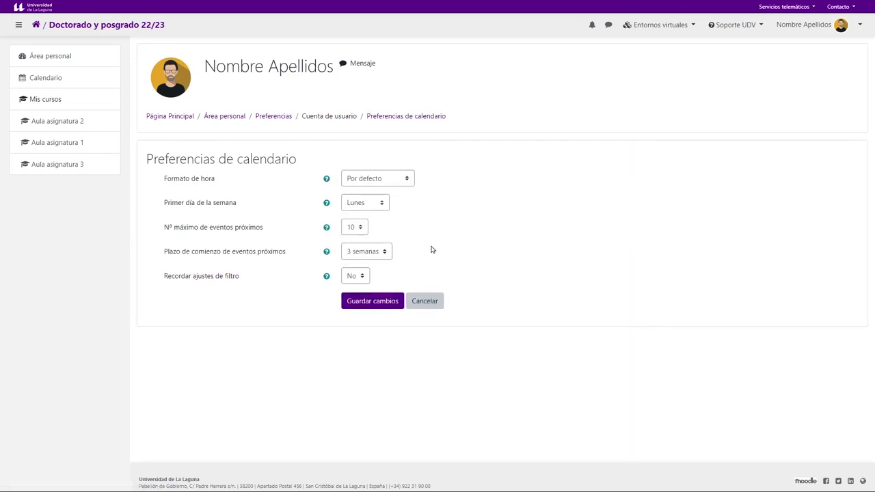
pyautogui.click(437, 302)
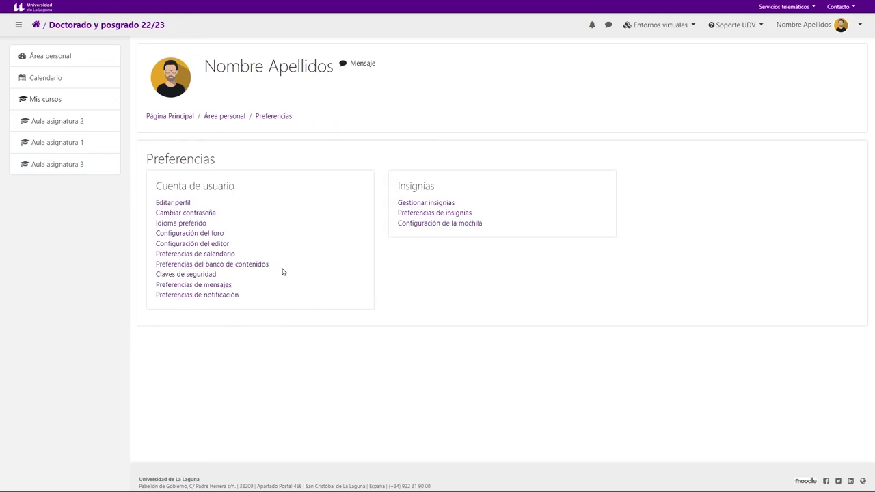
# Highlight the Preferencias del banco de contenidos and Claves de seguridad options under Cuenta de usuario
pyautogui.moveTo(144, 267); pyautogui.dragTo(271, 270)
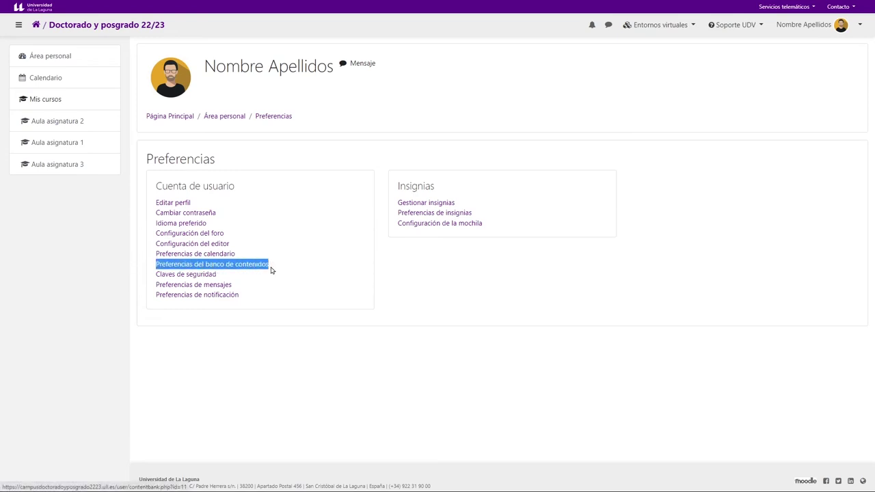
pyautogui.click(405, 280)
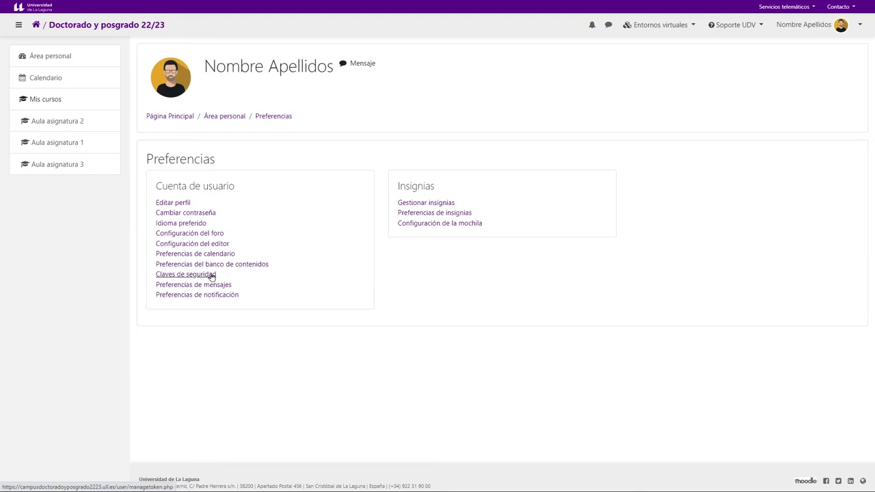
pyautogui.moveTo(232, 275); pyautogui.dragTo(151, 276)
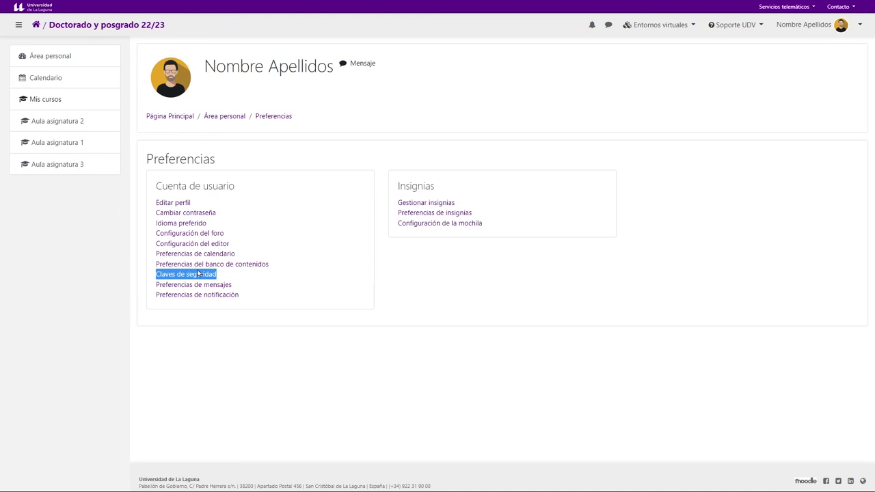
pyautogui.click(279, 333)
# Review the privacy, notification and general settings in Preferencias de mensajes, close them and return to Preferencias
pyautogui.click(214, 286)
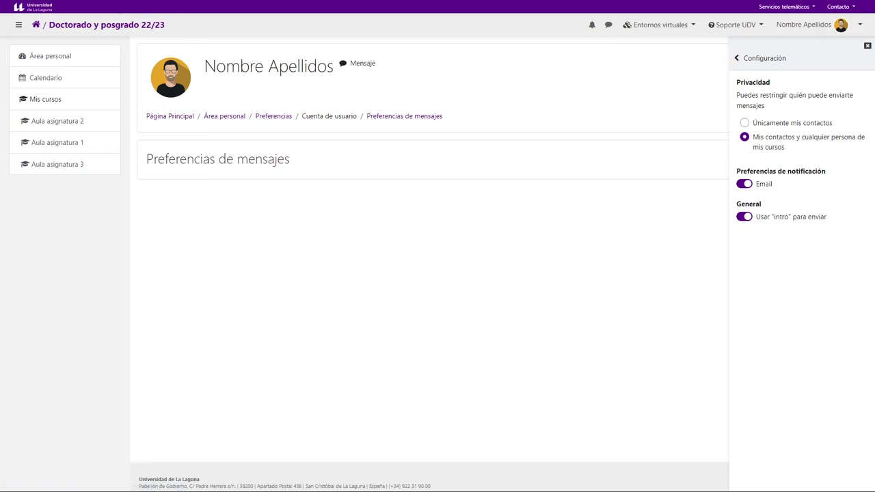
pyautogui.click(867, 45)
pyautogui.click(829, 33)
pyautogui.click(824, 108)
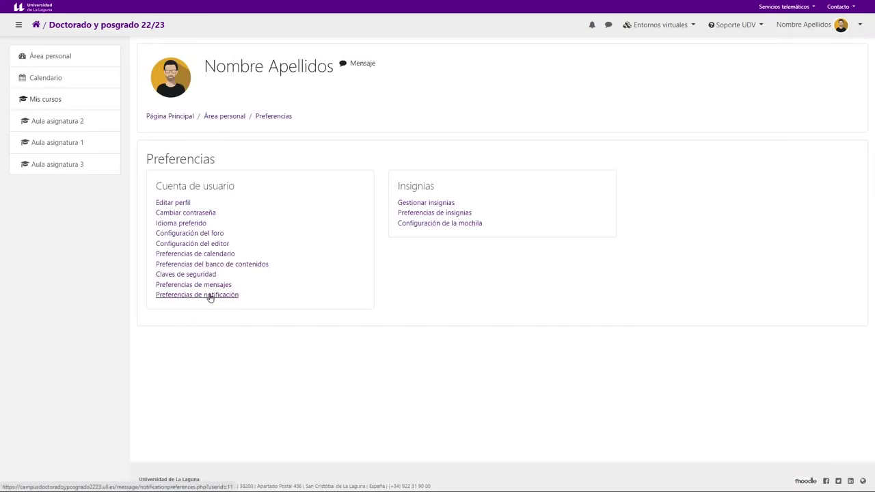
# Show the messaging panel, then open Preferencias de notificación and review the Web and Email notification settings for each activity and system event
pyautogui.click(607, 28)
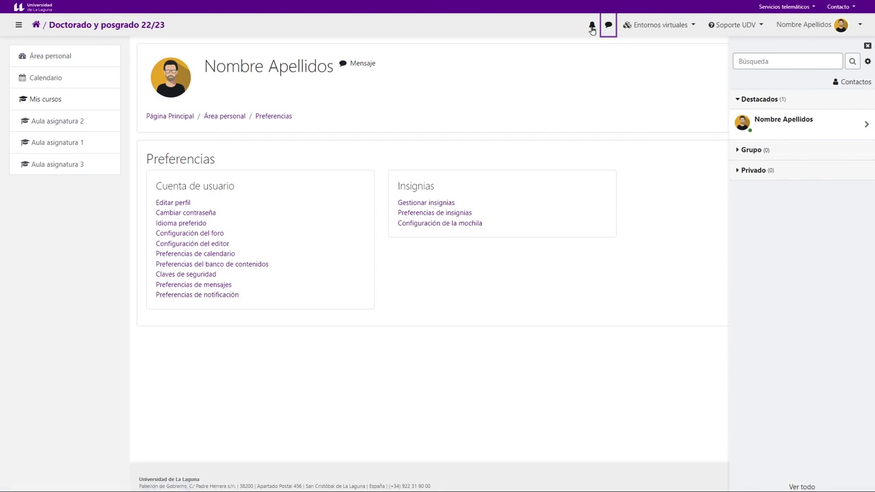
pyautogui.click(201, 296)
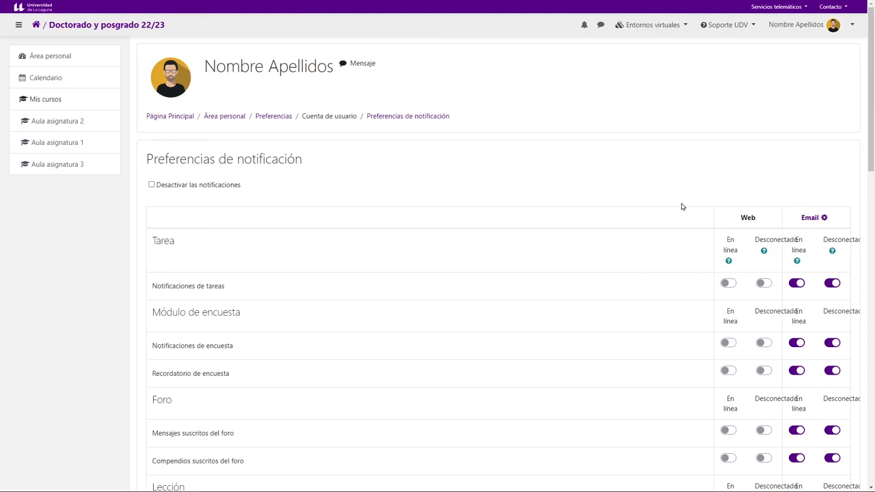
pyautogui.scroll(-3, 679, 207)
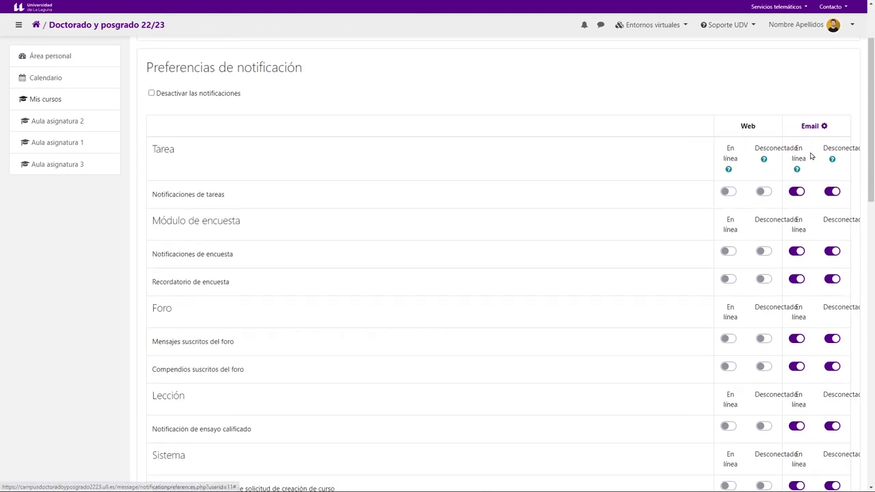
pyautogui.scroll(-3, 800, 230)
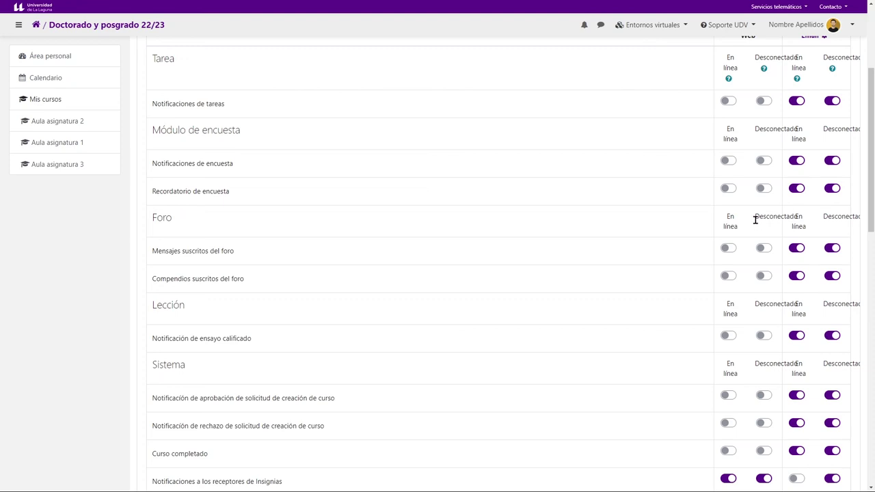
pyautogui.scroll(2, 472, 242)
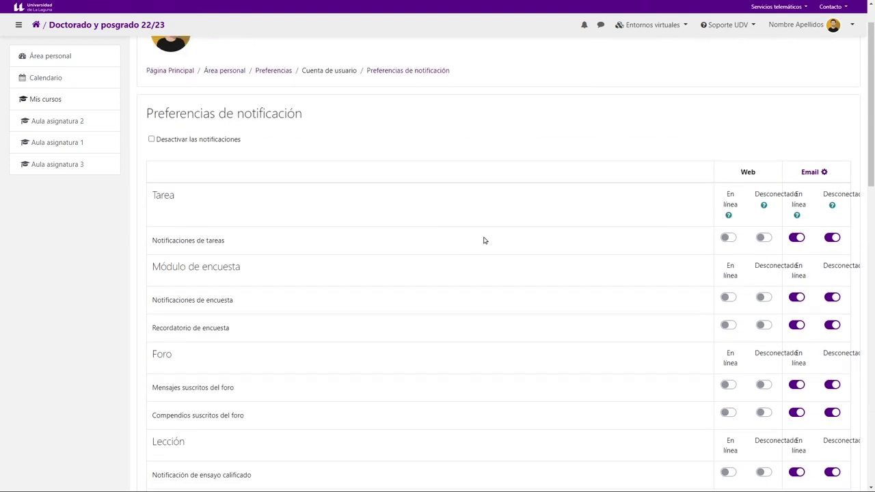
pyautogui.scroll(1, 171, 82)
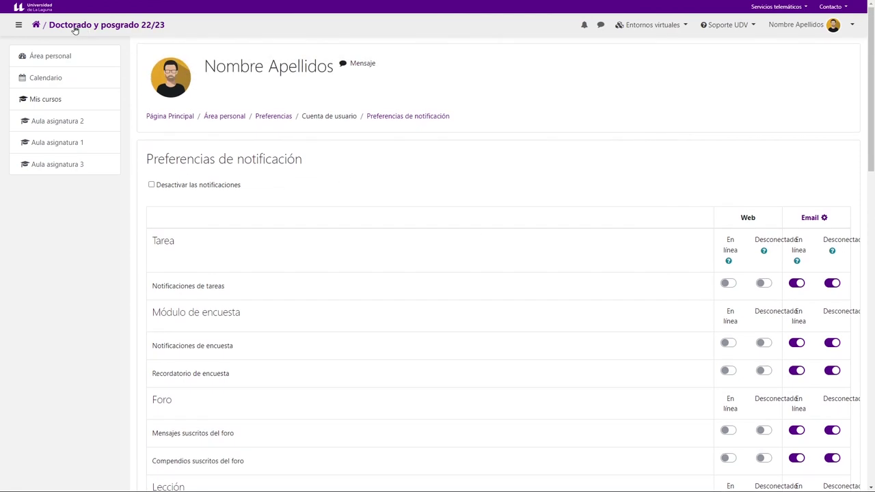
pyautogui.scroll(-1, 298, 229)
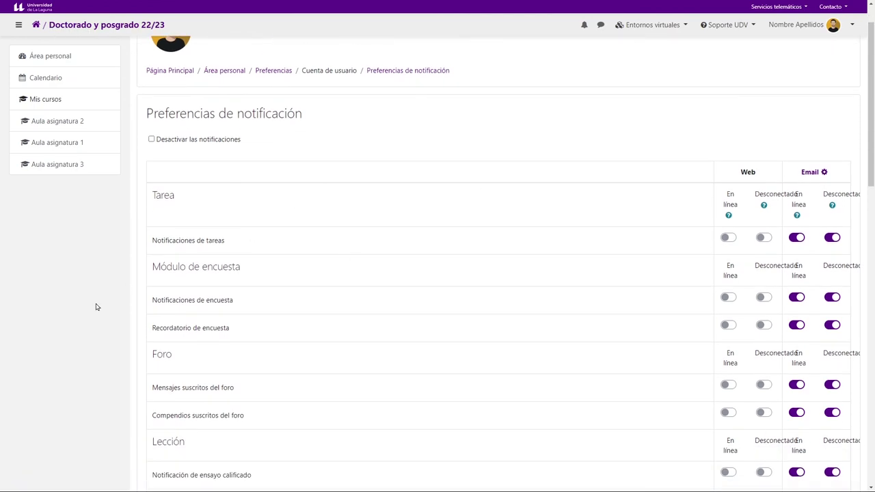
pyautogui.scroll(-3, 202, 277)
pyautogui.scroll(-6, 363, 258)
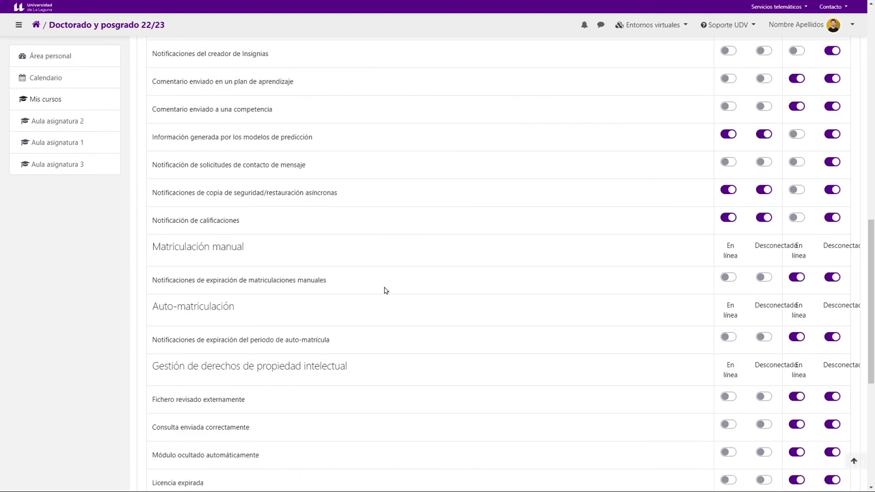
pyautogui.scroll(9, 385, 289)
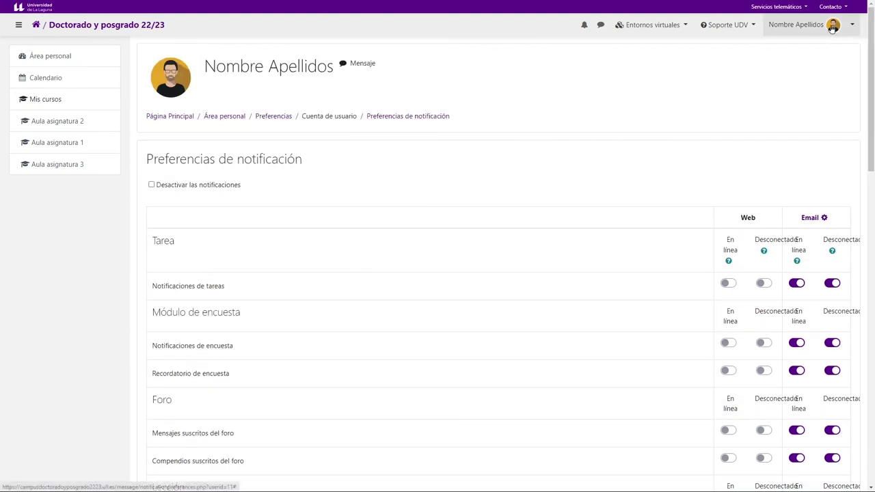
# Return to Área personal and check the Cerrar sesión option among the user account options without logging out
pyautogui.click(833, 30)
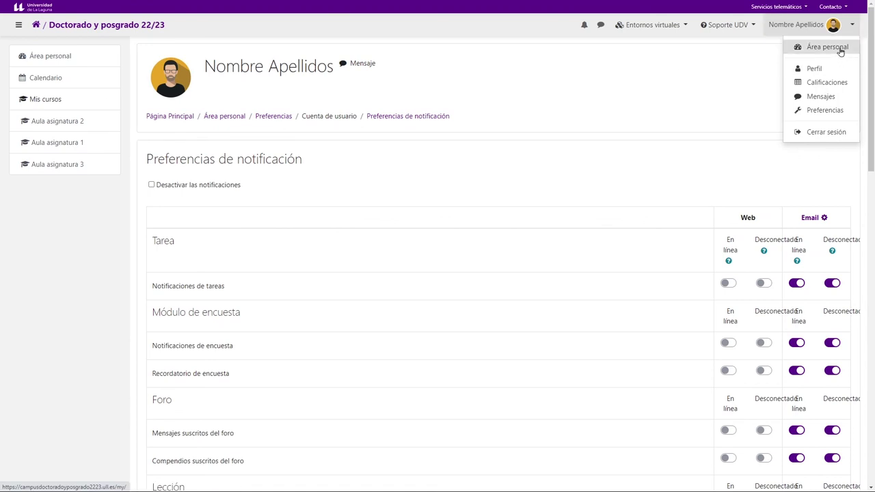
pyautogui.click(838, 48)
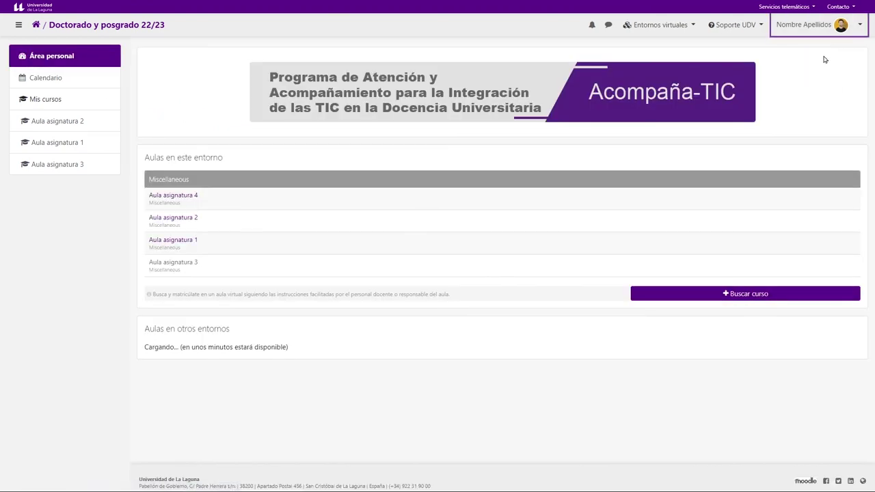
pyautogui.click(842, 26)
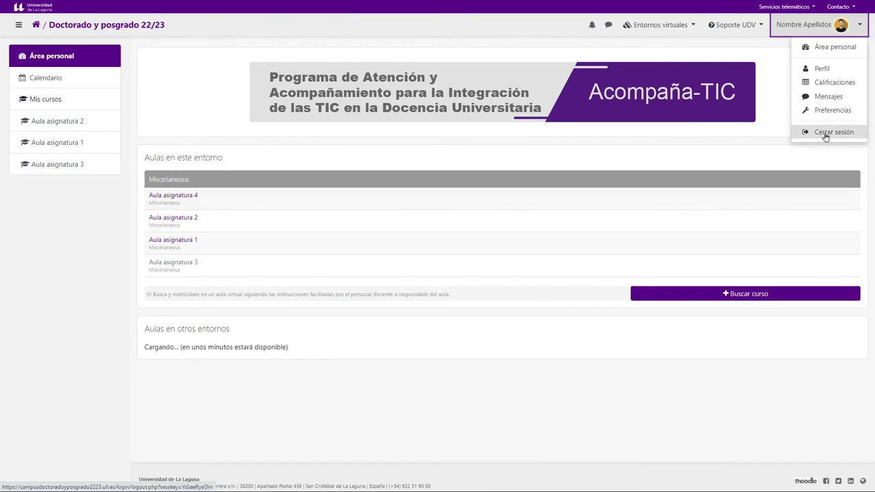
pyautogui.click(233, 171)
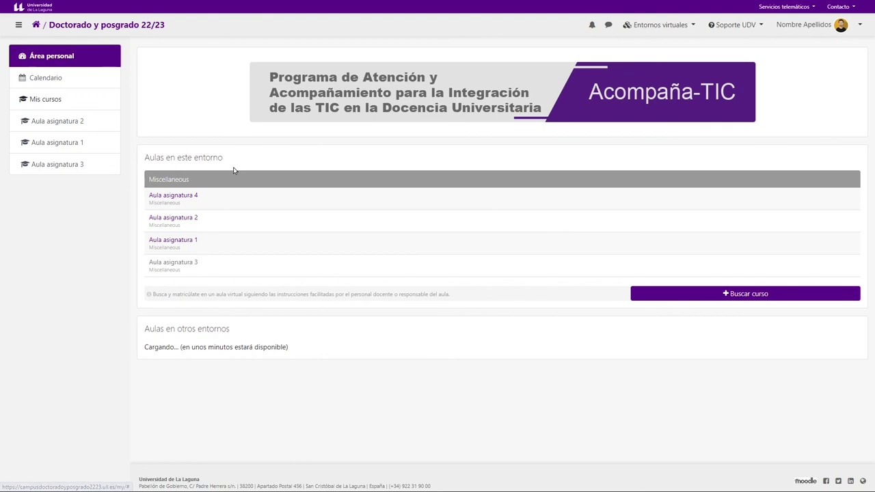
# Open the Aula asignatura 1 course and change the role in it to Estudiante
pyautogui.click(178, 245)
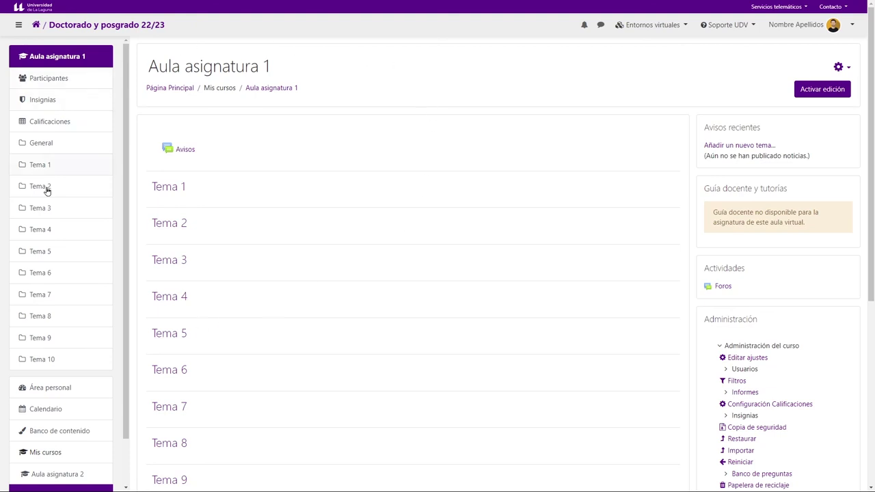
pyautogui.click(829, 26)
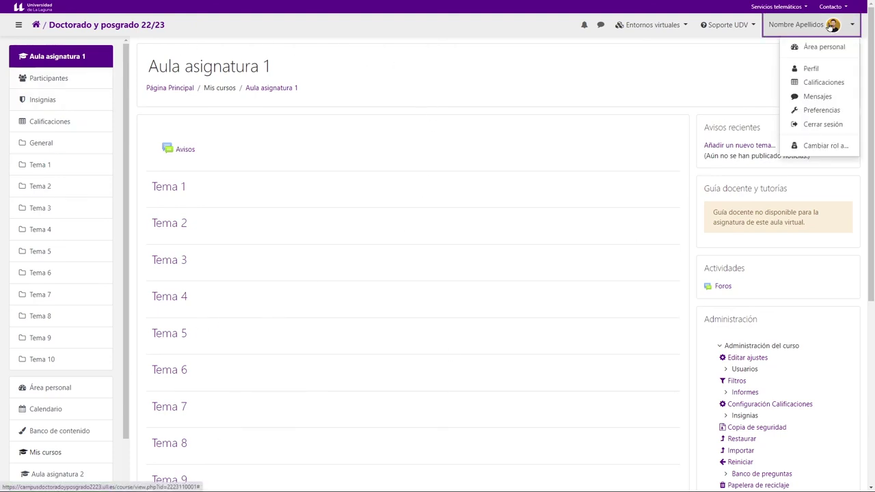
pyautogui.click(808, 148)
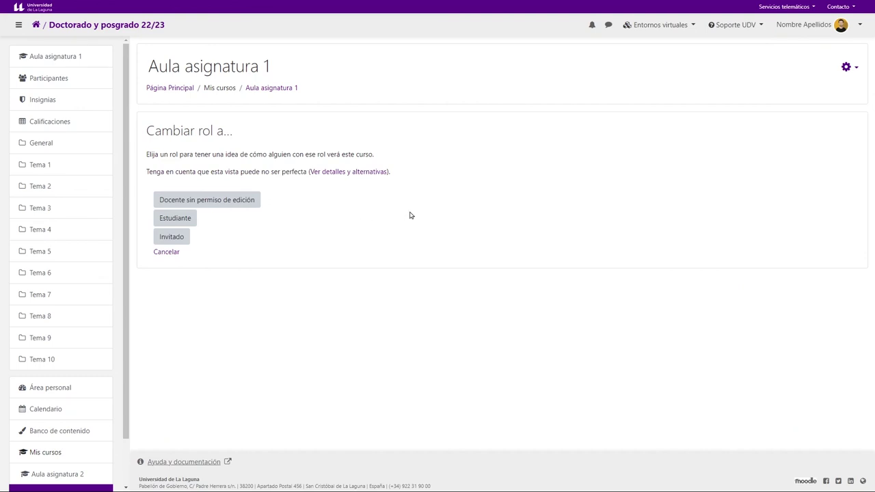
pyautogui.click(169, 218)
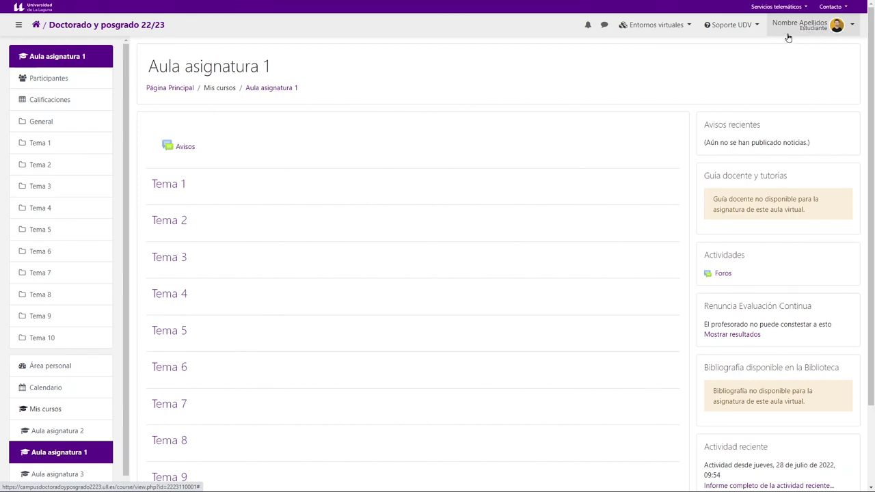
# Look over the Aula asignatura 1 page as a student and return to the normal role
pyautogui.scroll(-3, 275, 202)
pyautogui.scroll(3, 424, 187)
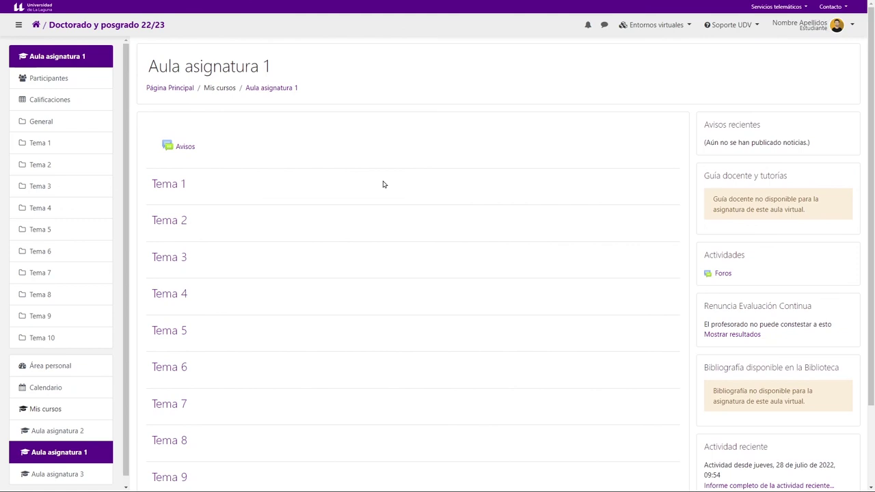
pyautogui.click(823, 26)
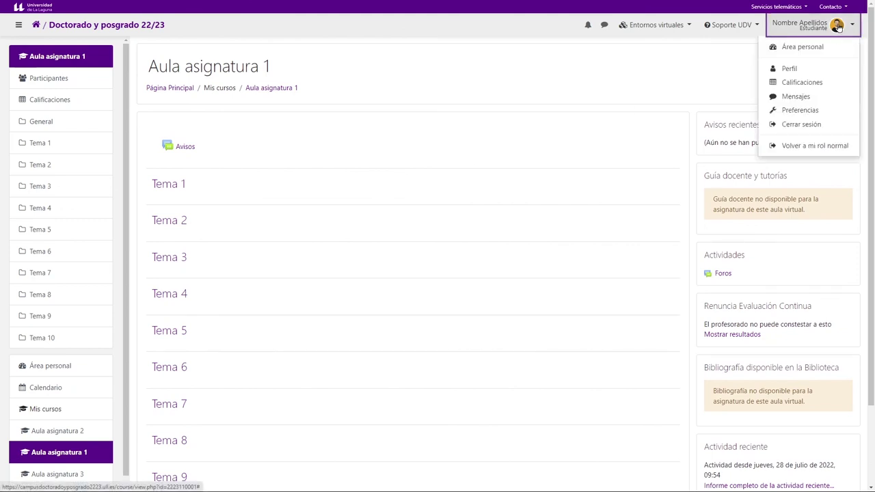
pyautogui.click(814, 149)
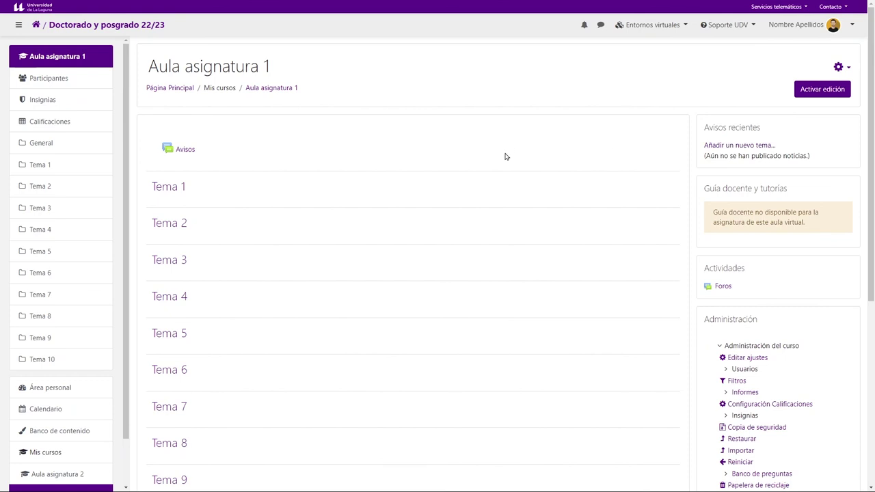